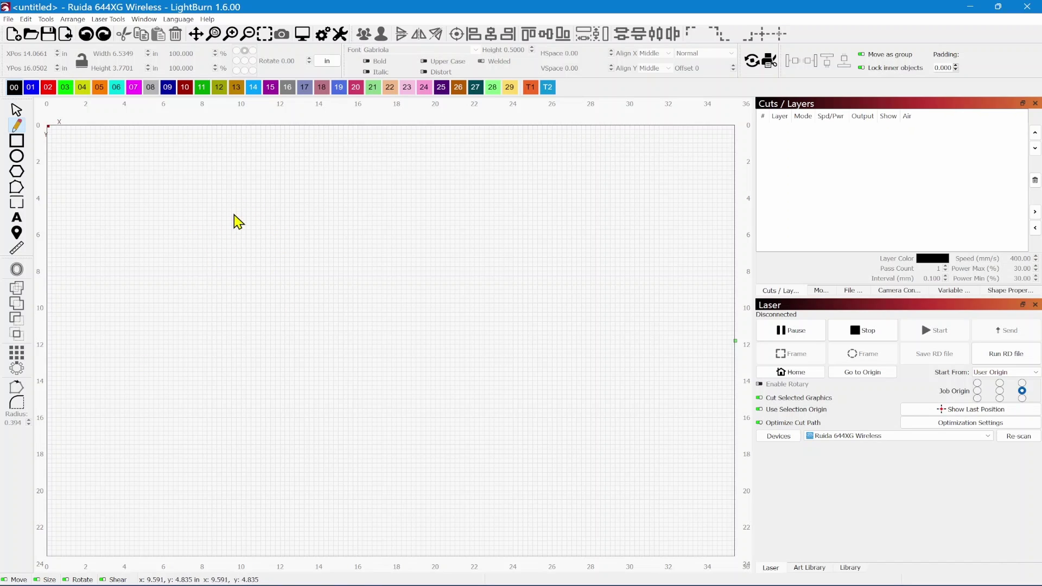
- Draw a horizontal line about 10.4 inches long near the top of the canvas
left_click(233, 213)
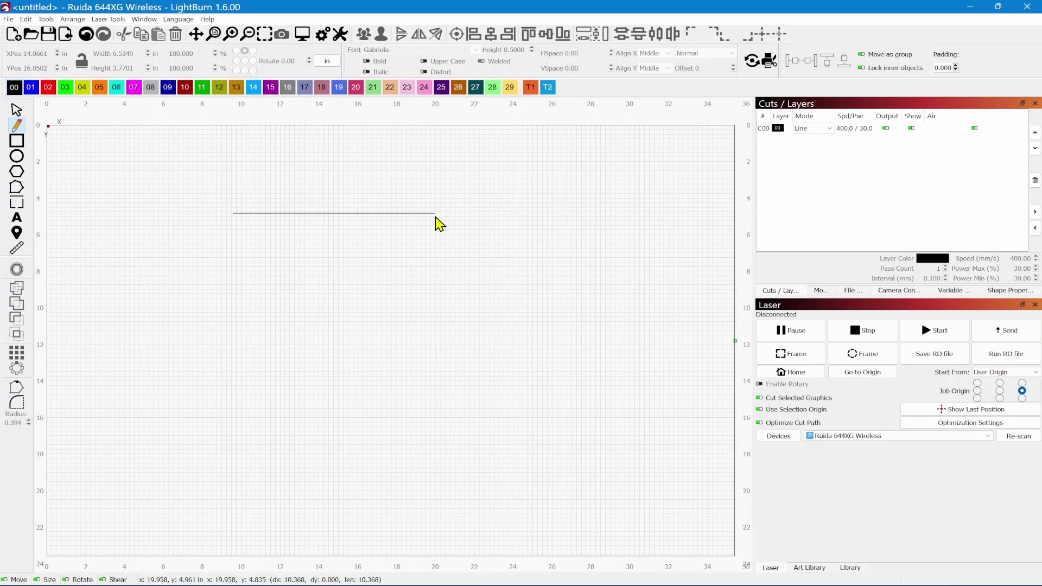
left_click(435, 216)
key("Escape")
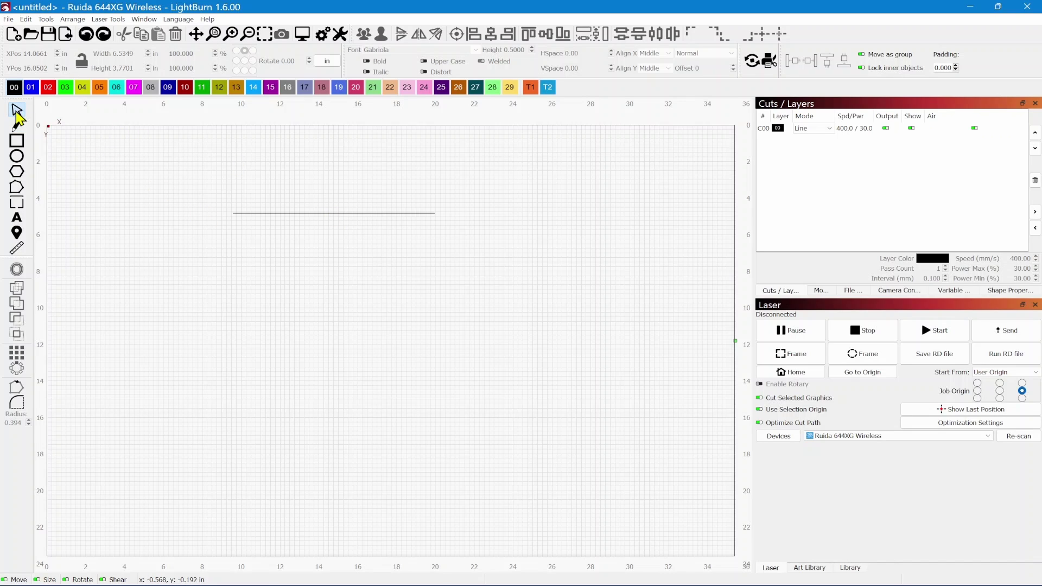
- Unlock the aspect ratio and shorten the selected line to exactly 8 inches wide
left_click(279, 213)
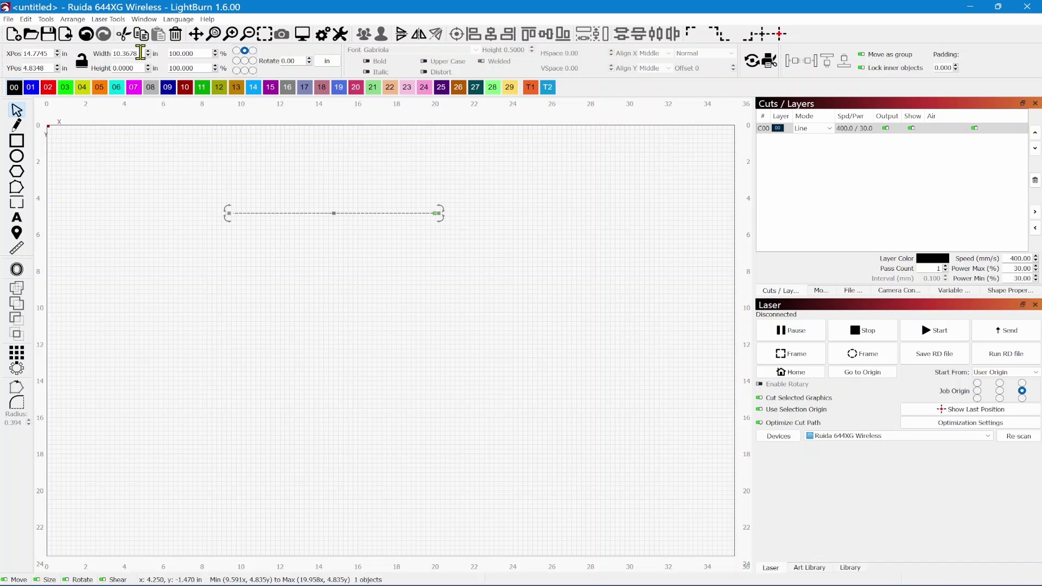
left_click_drag(140, 53, 112, 53)
left_click(82, 62)
type("8")
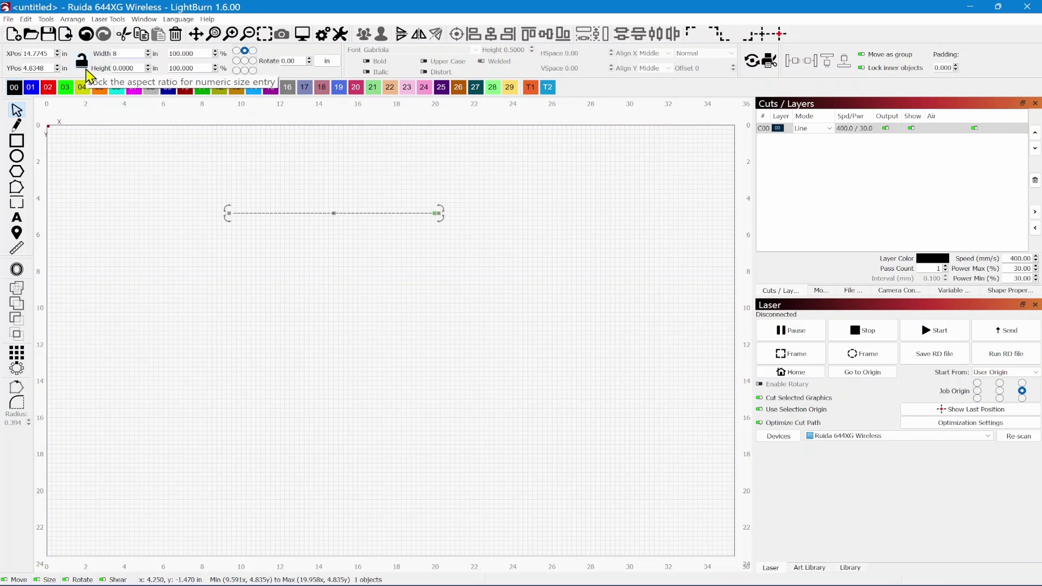
left_click(273, 312)
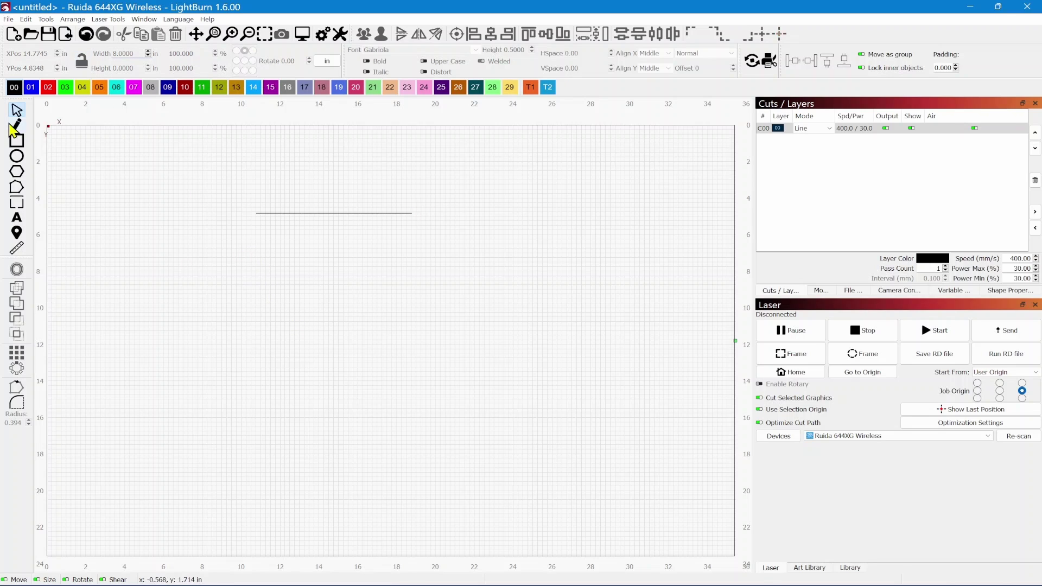
left_click(263, 212)
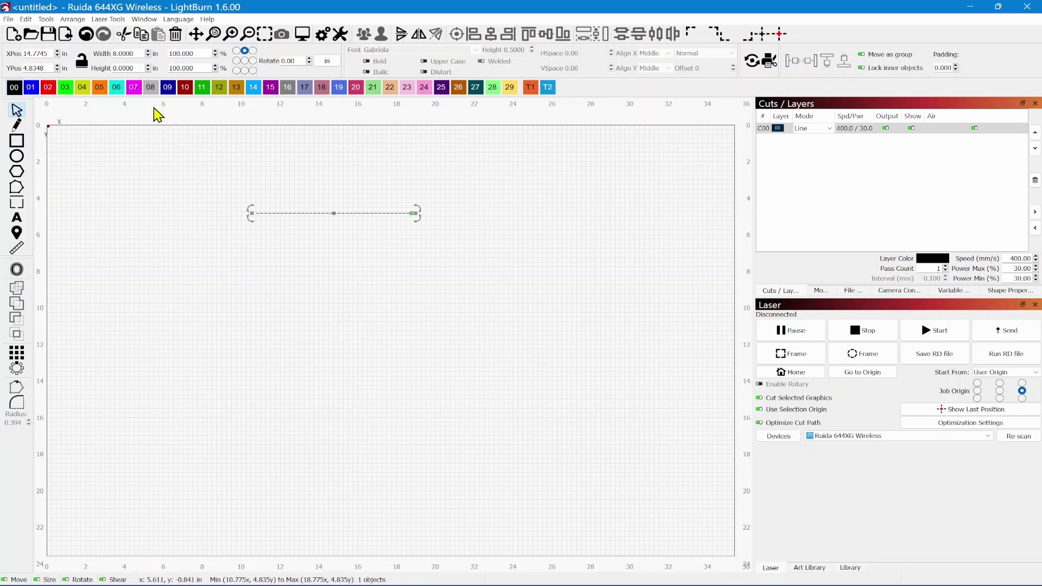
double_click(144, 53)
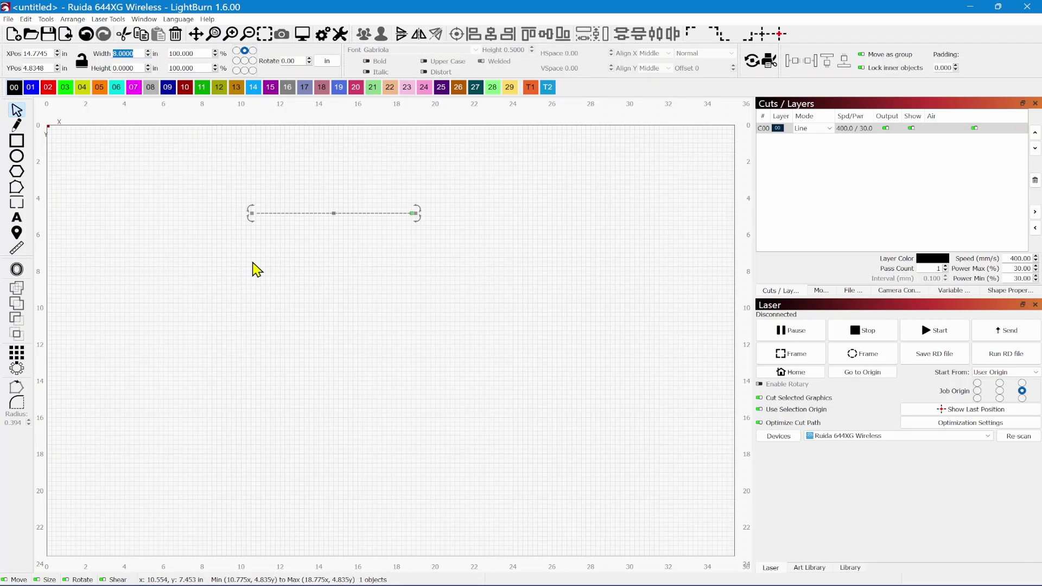
- Draw a diagonal line on the canvas with the line tool
left_click(15, 126)
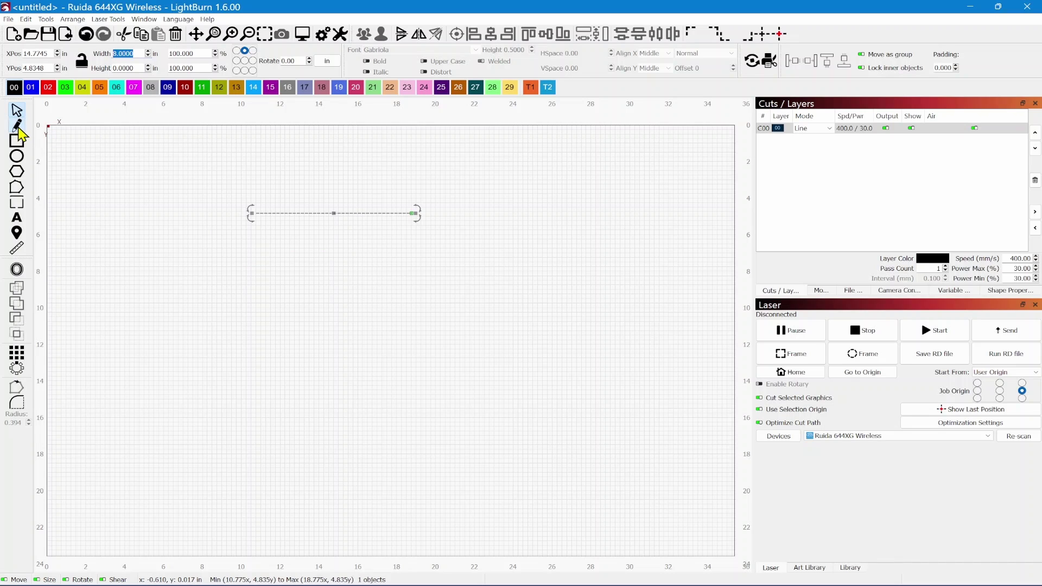
left_click(255, 249)
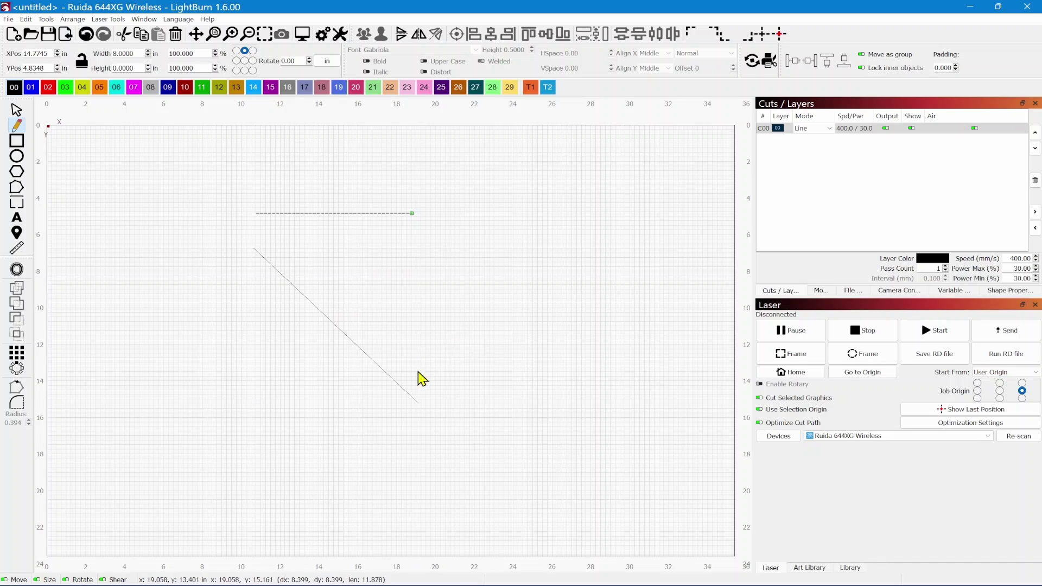
left_click(419, 404)
key("Escape")
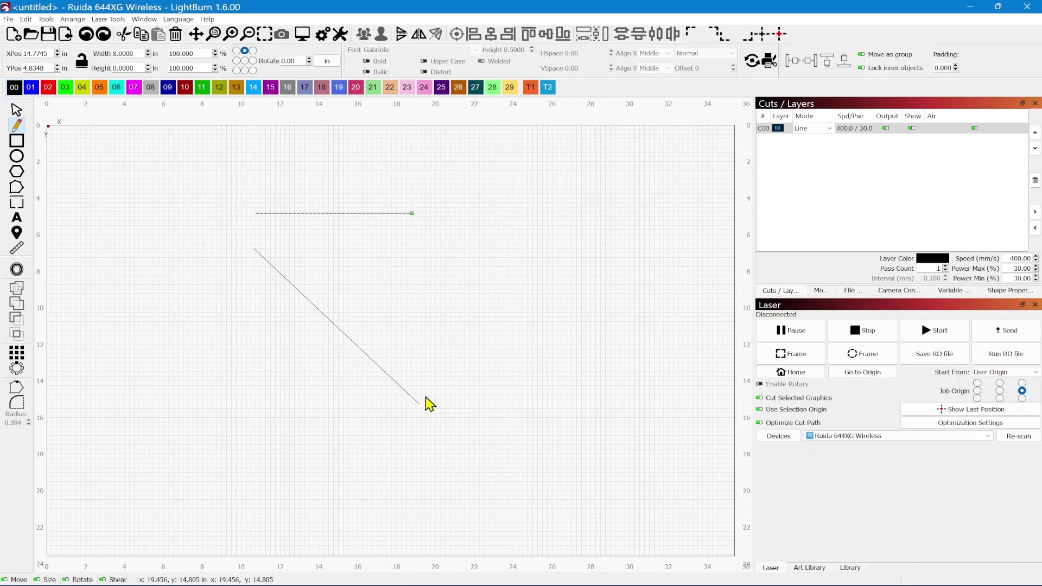
- Start a second bent line to the right, then undo it with Ctrl+Z
left_click(442, 258)
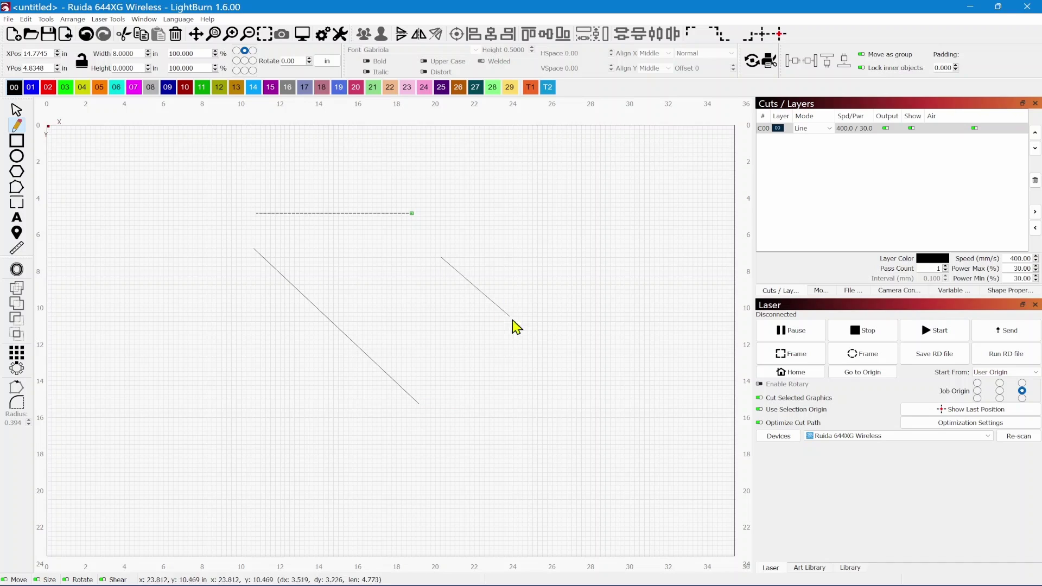
left_click(567, 373)
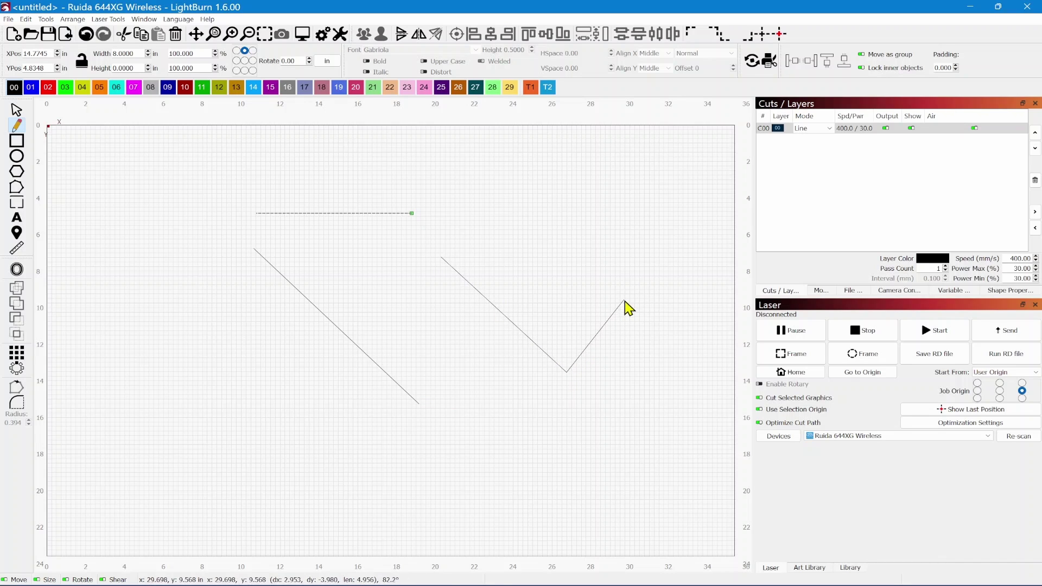
key("ctrl+z")
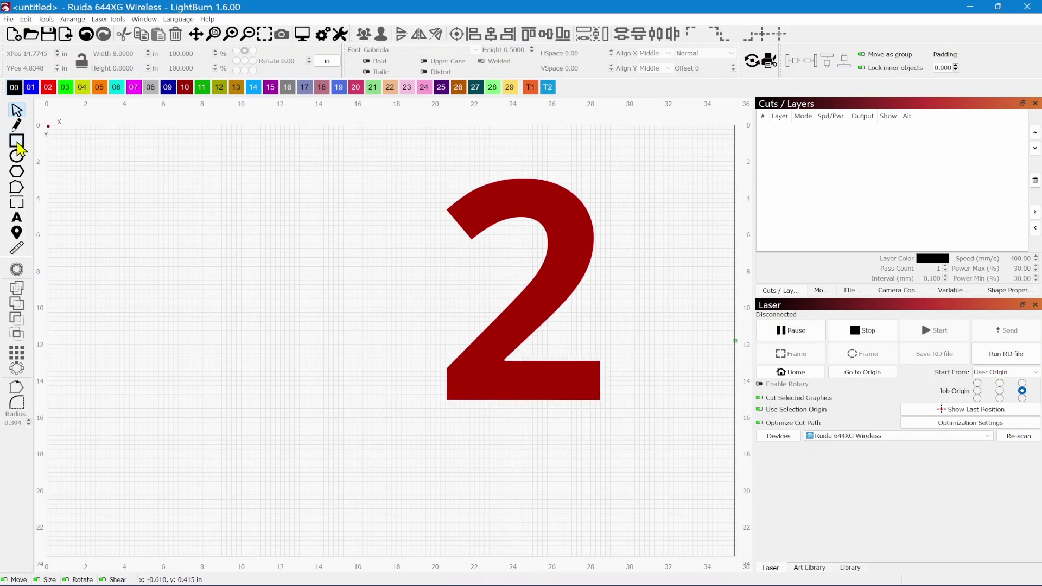
- Draw a rectangle about 11.79 by 10.91 inches in the left half of the canvas
left_click(18, 142)
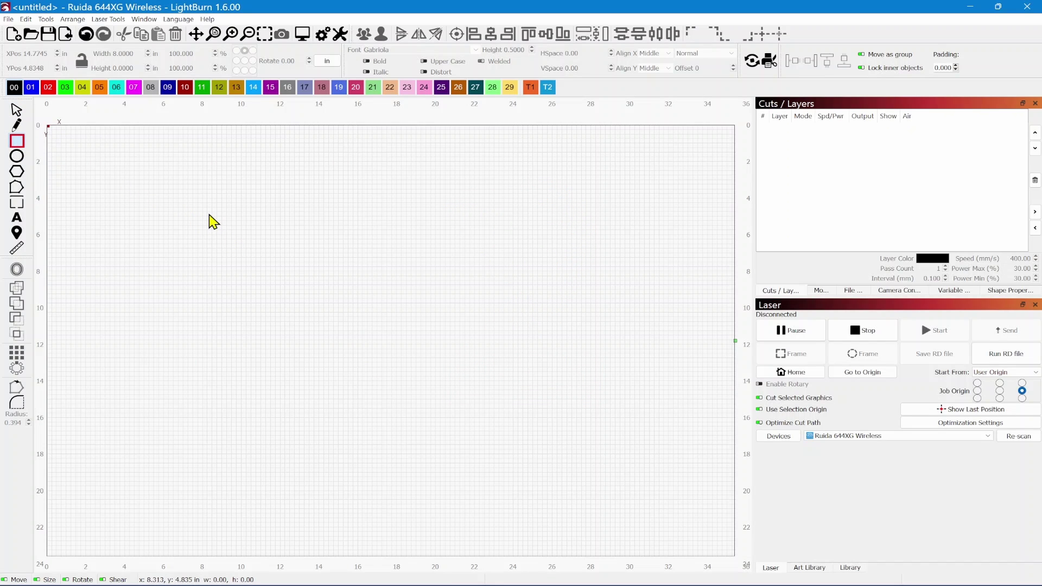
mouse_move(204, 206)
left_mouse_down()
mouse_move(235, 249)
mouse_move(445, 432)
mouse_move(396, 337)
mouse_move(307, 414)
mouse_move(424, 316)
mouse_move(430, 419)
mouse_move(345, 388)
mouse_move(345, 329)
mouse_move(387, 371)
mouse_move(410, 369)
mouse_move(454, 400)
mouse_move(397, 387)
left_mouse_up()
mouse_move(374, 336)
left_mouse_down()
mouse_move(405, 389)
mouse_move(269, 288)
mouse_move(405, 392)
mouse_move(328, 309)
mouse_move(434, 407)
left_mouse_up()
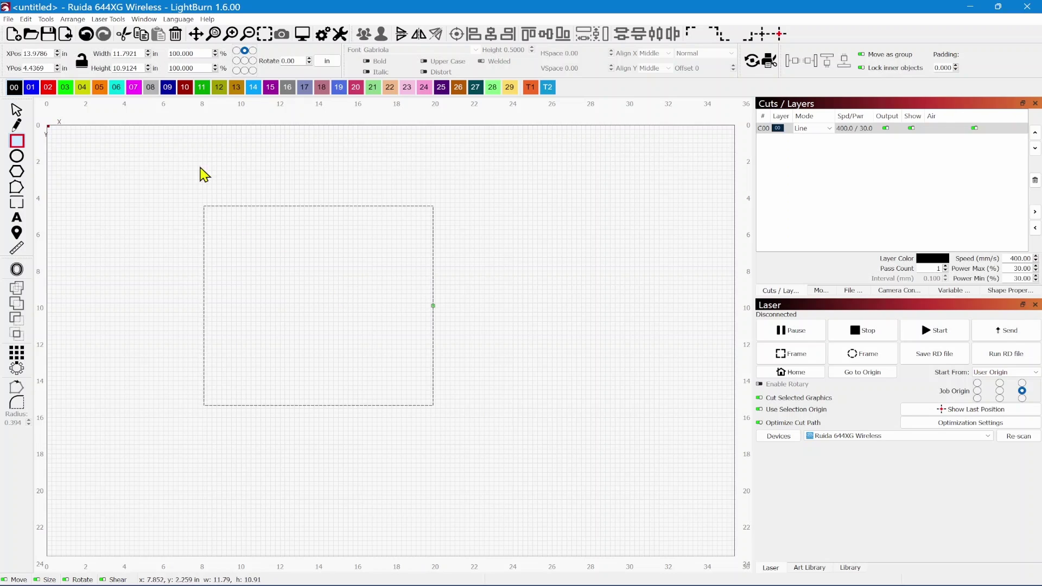
- Unlock the aspect ratio and set the rectangle to 12 in wide by 8 in tall
left_click(82, 61)
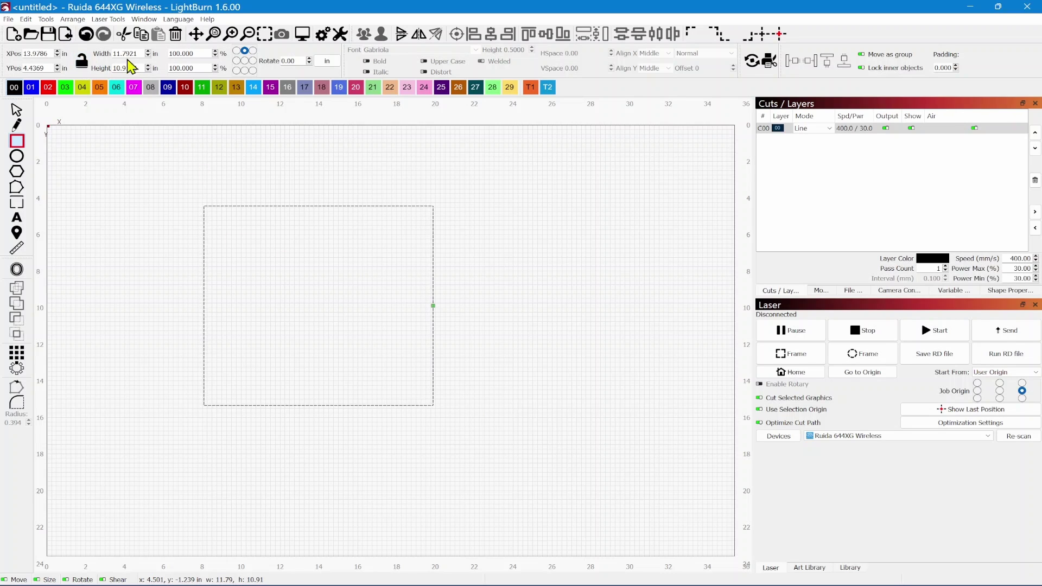
left_click_drag(143, 53, 94, 46)
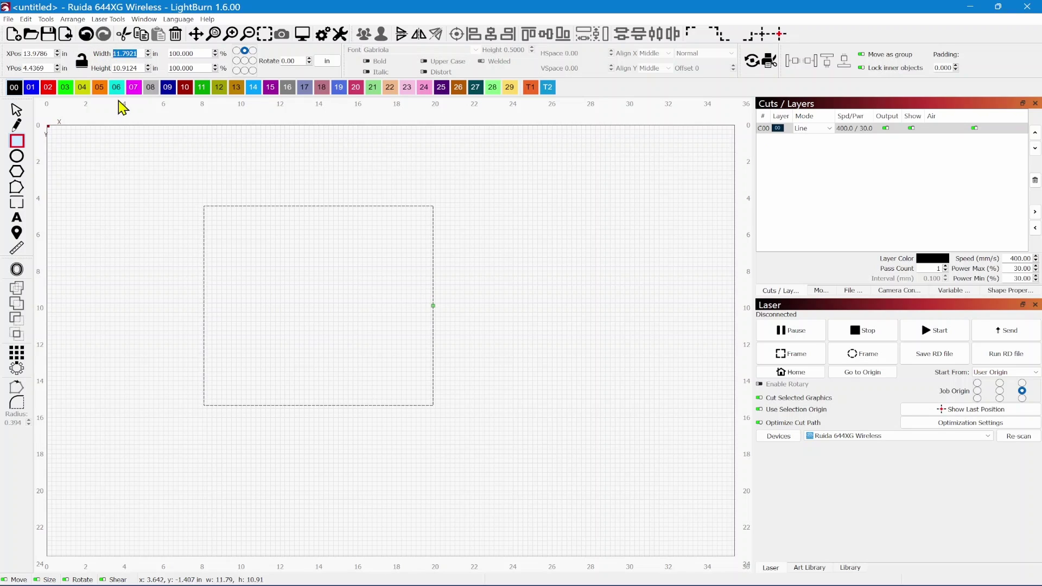
type("12")
key("Tab")
type("8")
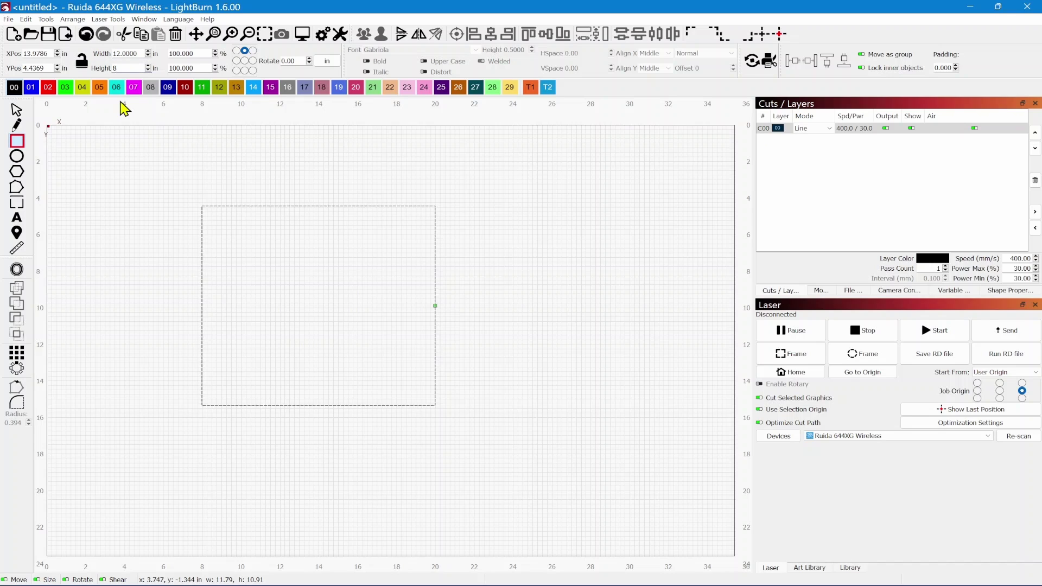
key("Tab")
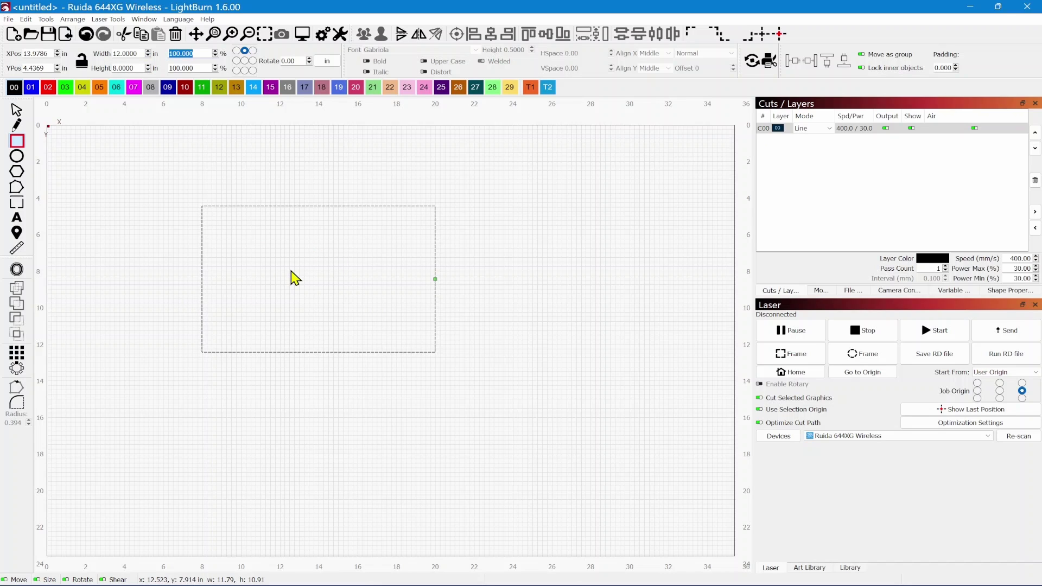
key("BackSpace")
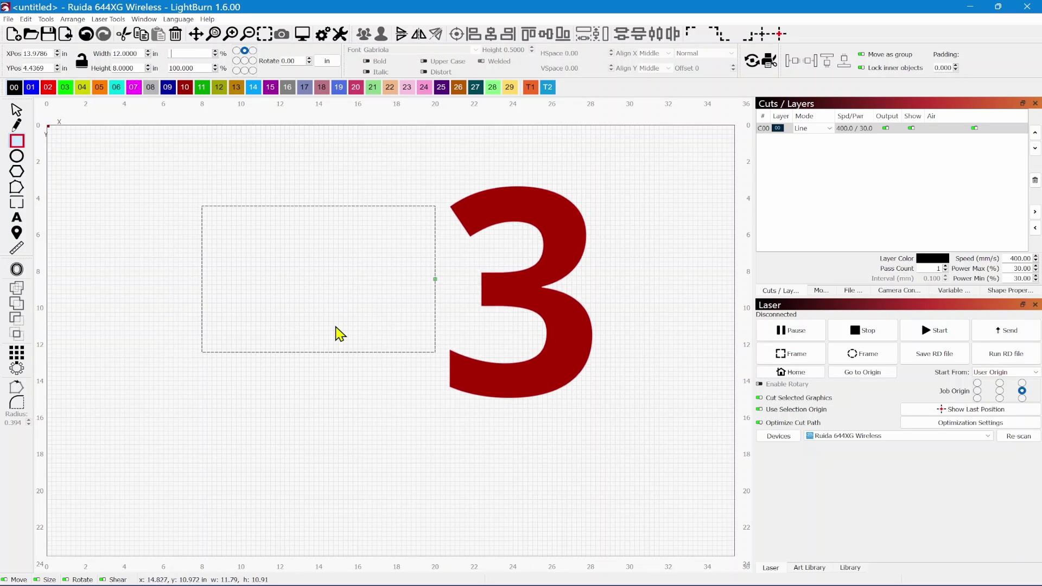
left_click(15, 110)
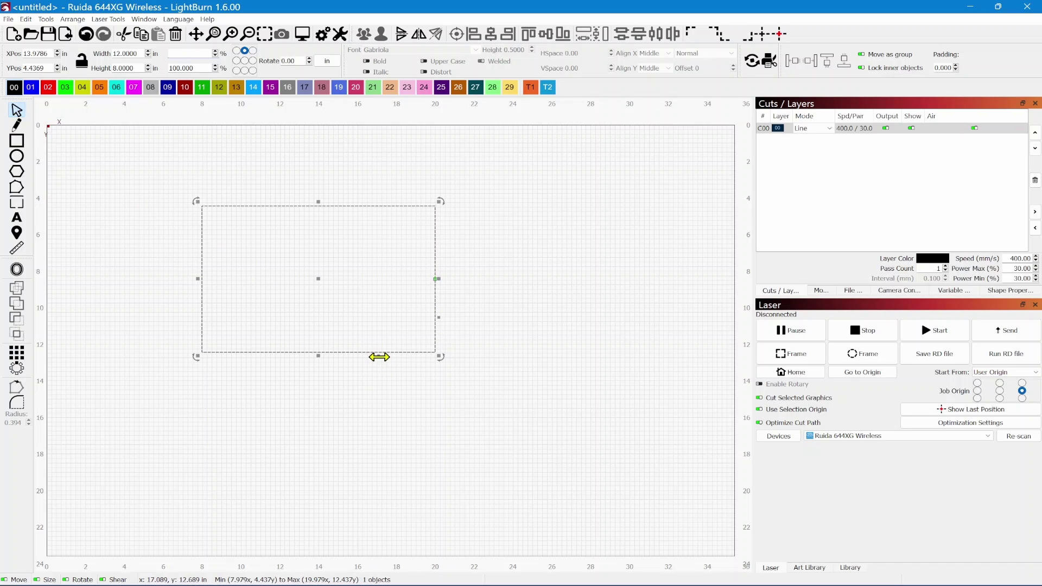
mouse_move(380, 356)
left_mouse_down()
mouse_move(402, 356)
mouse_move(368, 356)
mouse_move(377, 356)
left_mouse_up()
mouse_move(435, 317)
left_mouse_down()
mouse_move(433, 303)
mouse_move(438, 314)
left_mouse_up()
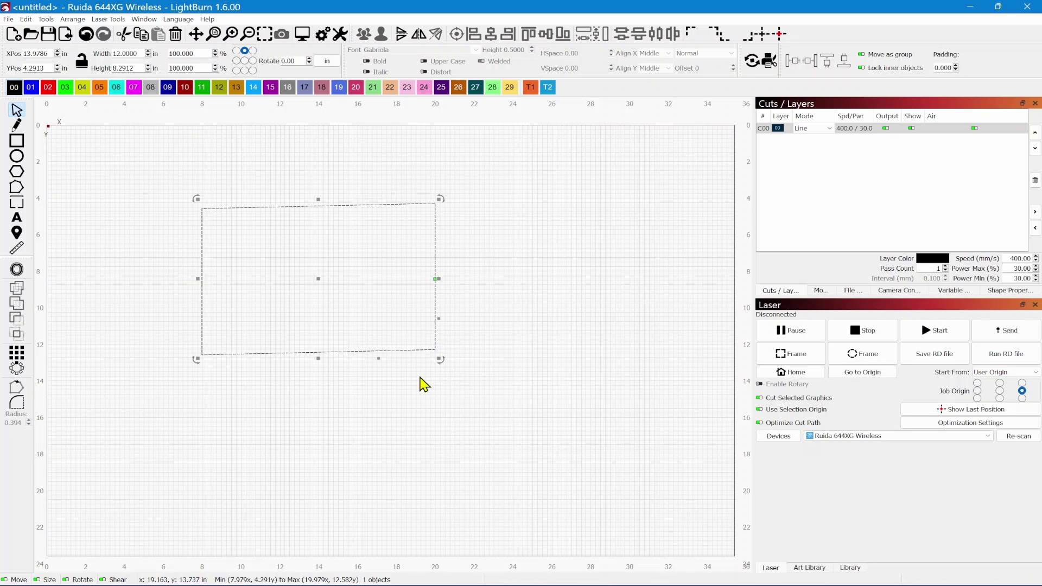
key("ctrl+z")
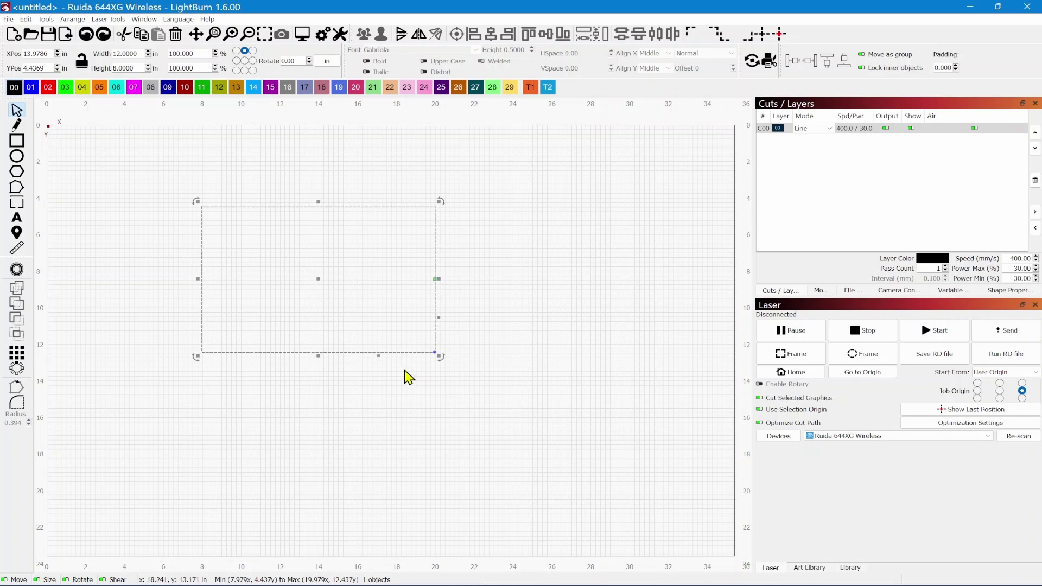
- Reshape the rectangle's corners with the corner handle, redo the change, and enlarge the corner radius
left_click_drag(434, 351, 397, 353)
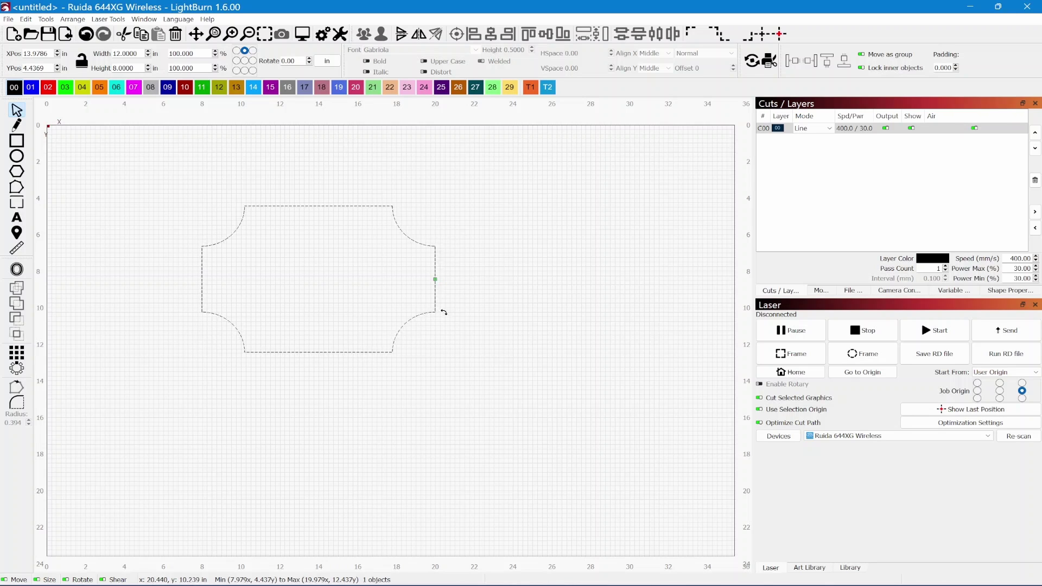
left_click(429, 353)
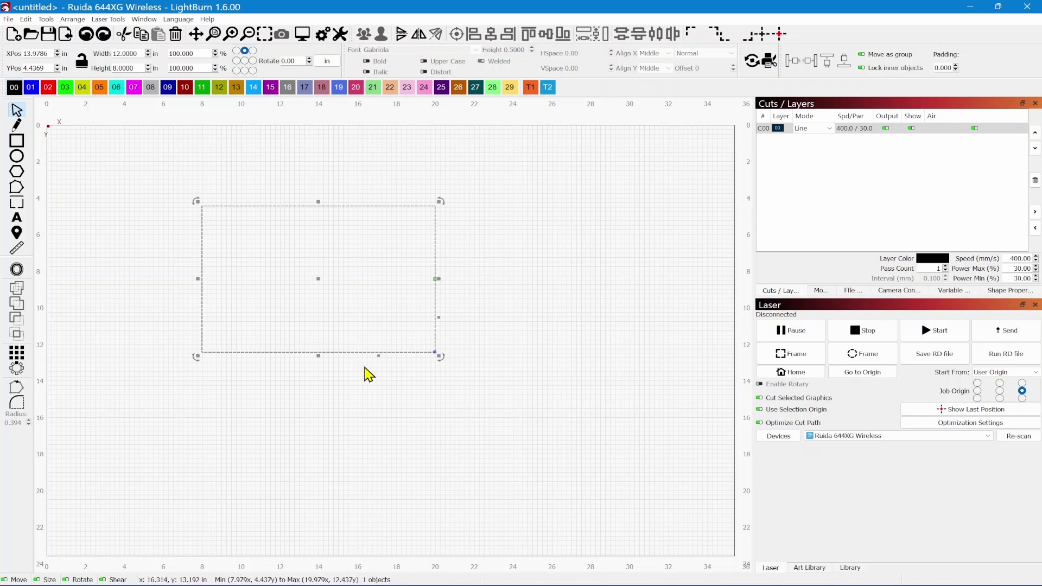
key("ctrl+shift+z")
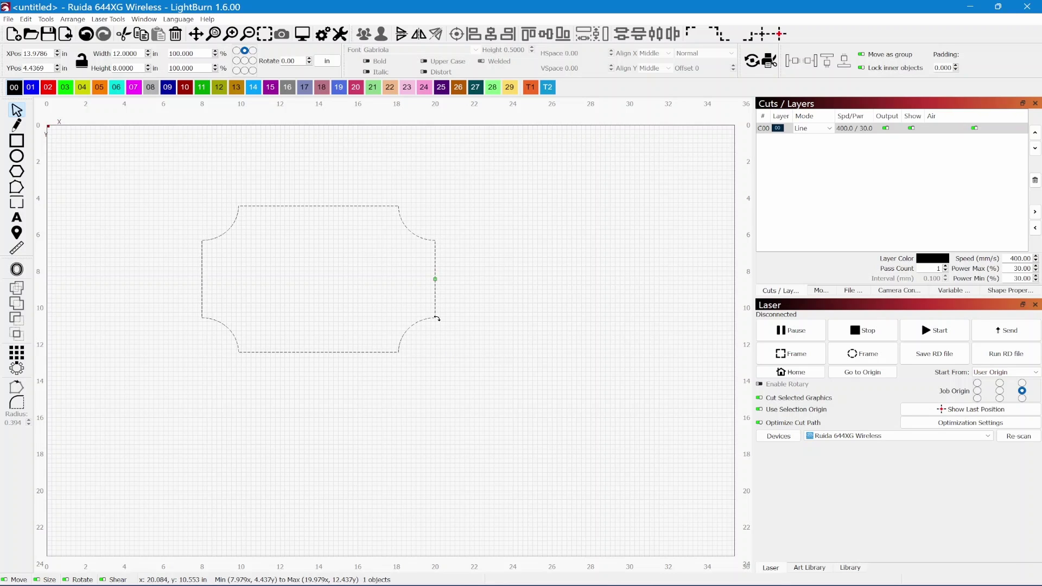
left_click_drag(437, 320, 435, 316)
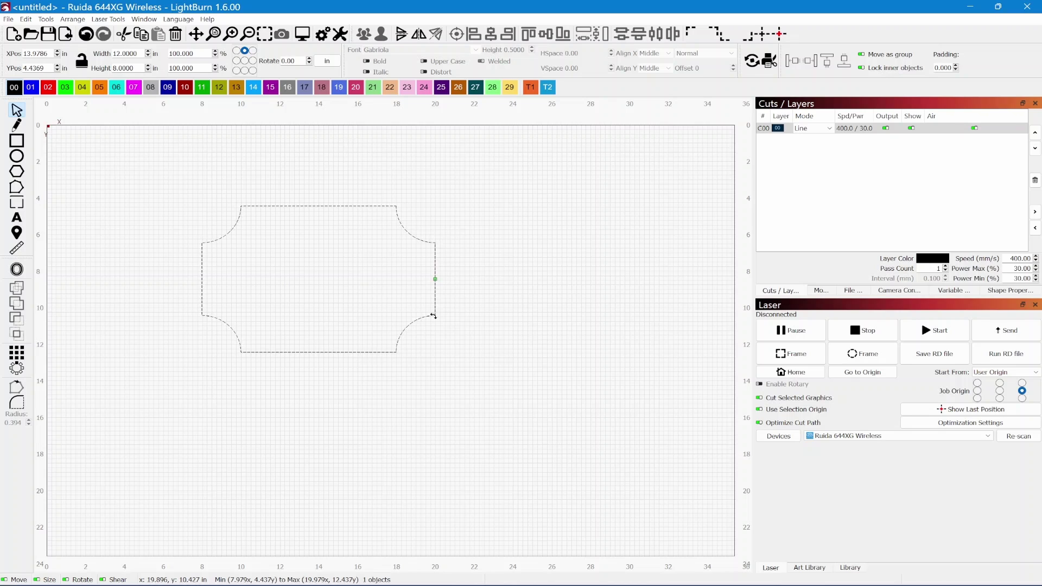
left_click_drag(434, 315, 434, 317)
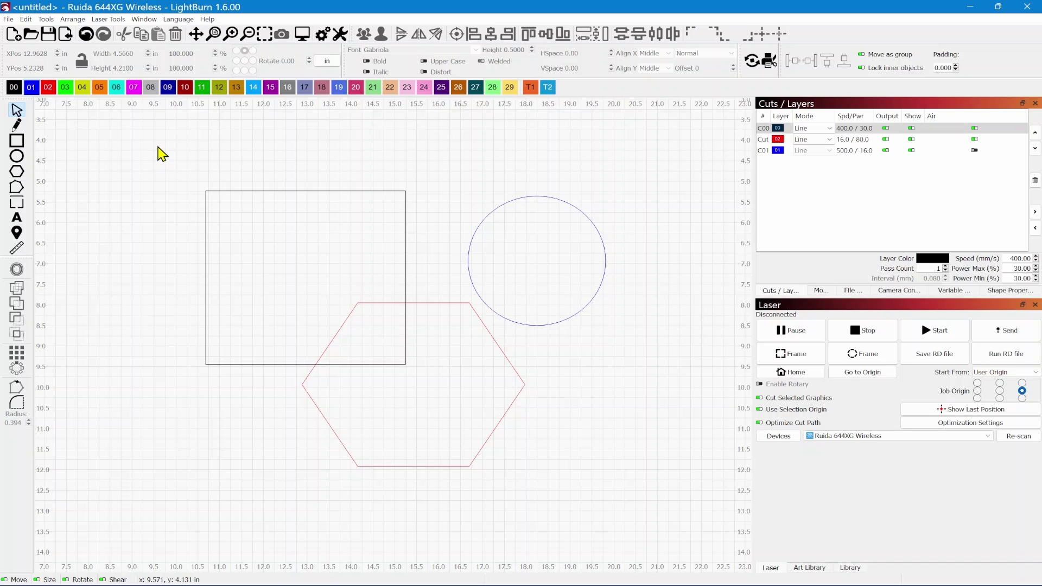
- Drag a left-to-right window around the black square so only it is selected
left_click_drag(161, 151, 438, 405)
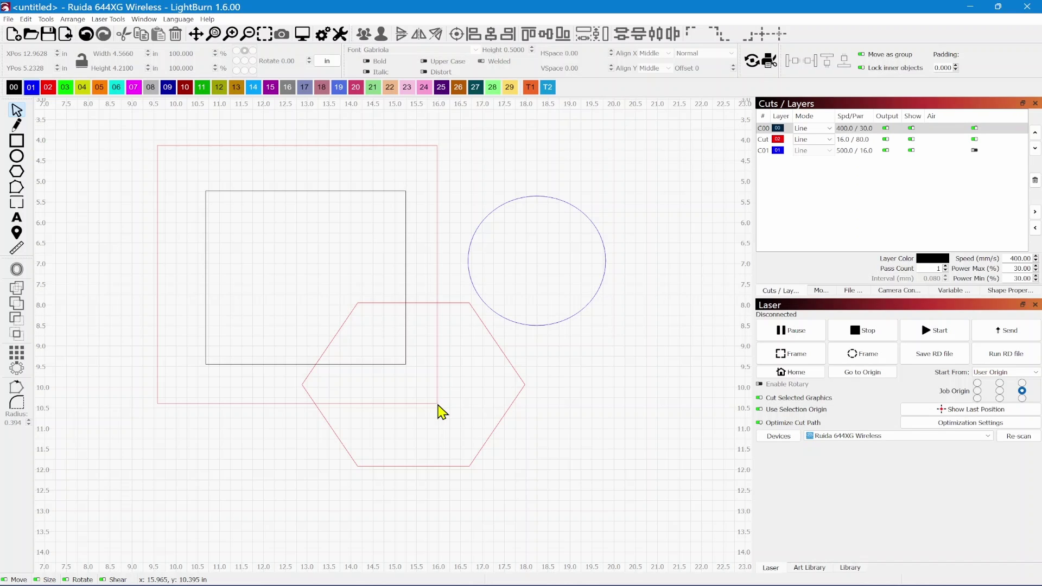
left_click_drag(438, 403, 438, 404)
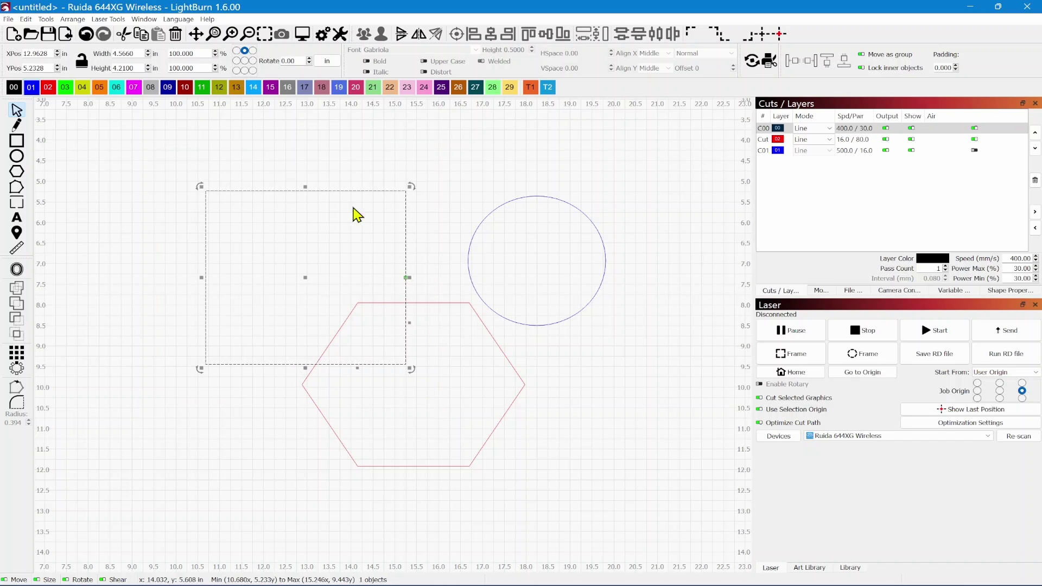
left_click(126, 215)
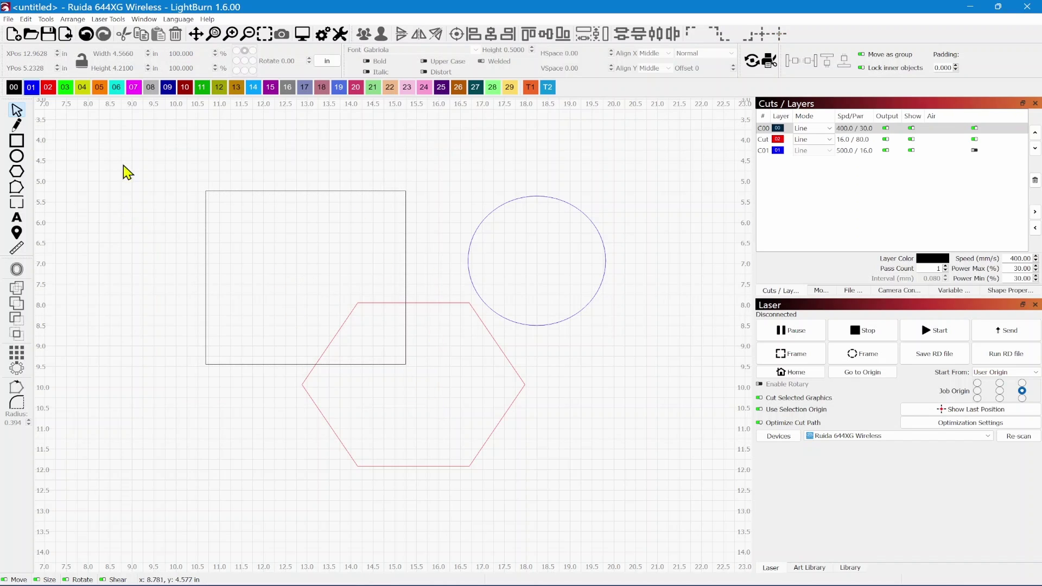
left_click_drag(123, 133, 442, 401)
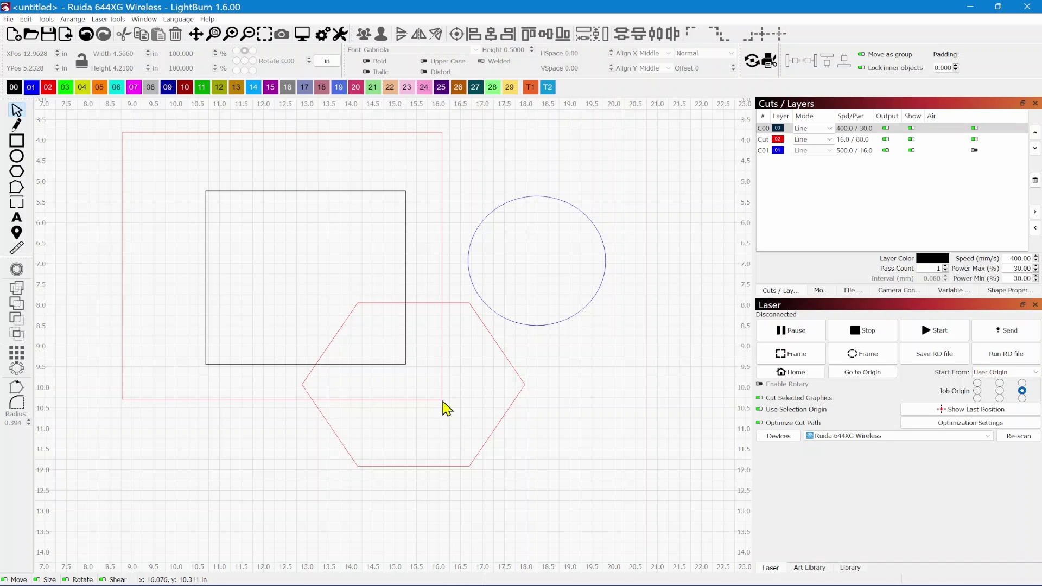
left_click_drag(442, 402, 443, 403)
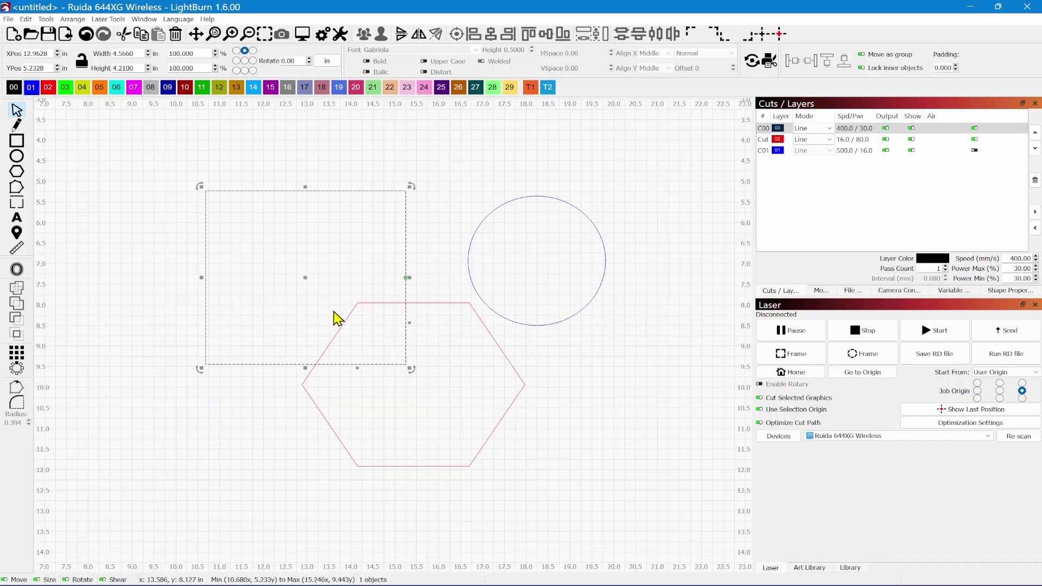
- Sweep a right-to-left crossing selection over the blue circle and red hexagon, leaving the square unselected
left_click(663, 167)
left_click_drag(654, 189, 443, 306)
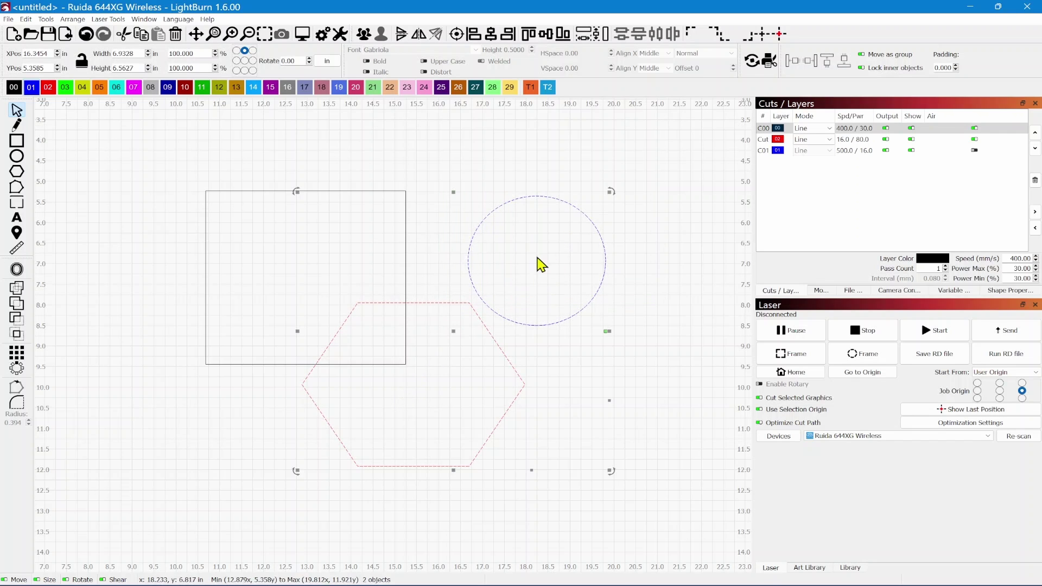
left_click(686, 240)
left_click_drag(139, 147, 458, 389)
left_click_drag(659, 228, 464, 375)
- Select every shape on the blue C01 layer from its layer row
left_click(766, 152)
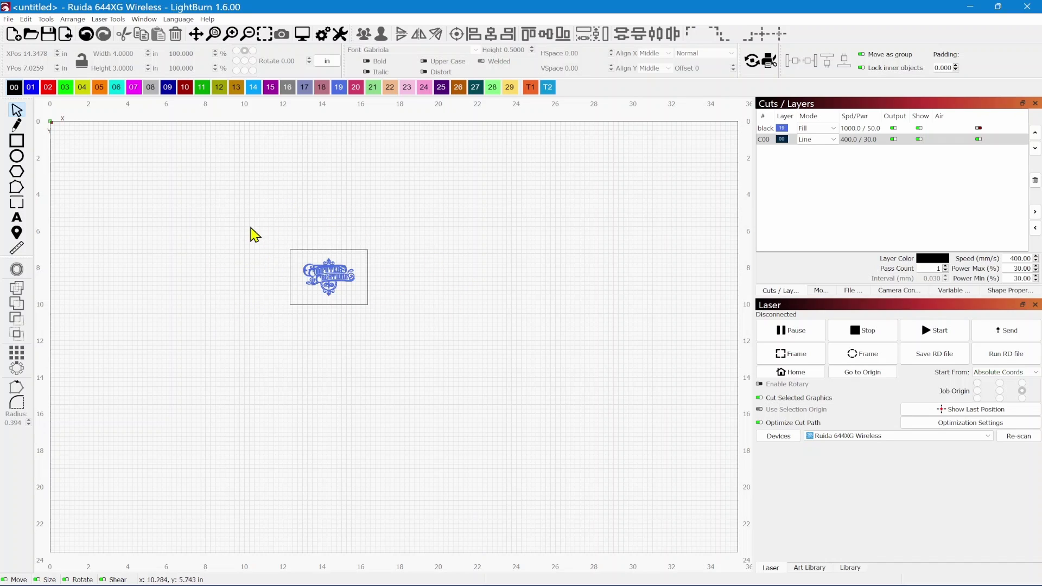
- Move the framed logo down and right so its frame corner sits near 15 × 10.5 in
left_click_drag(254, 234, 410, 342)
left_click_drag(336, 291, 389, 355)
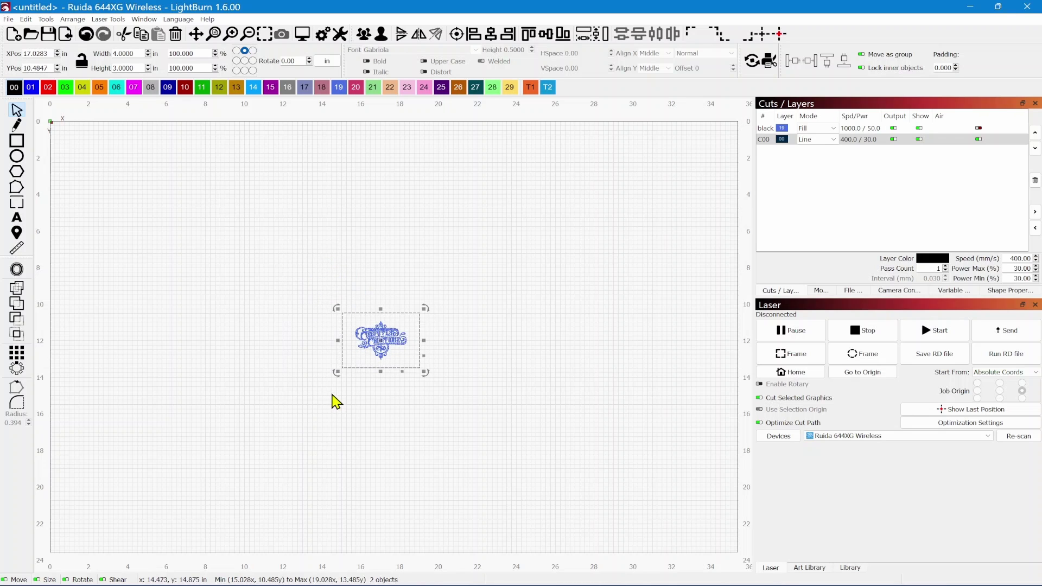
left_click(383, 421)
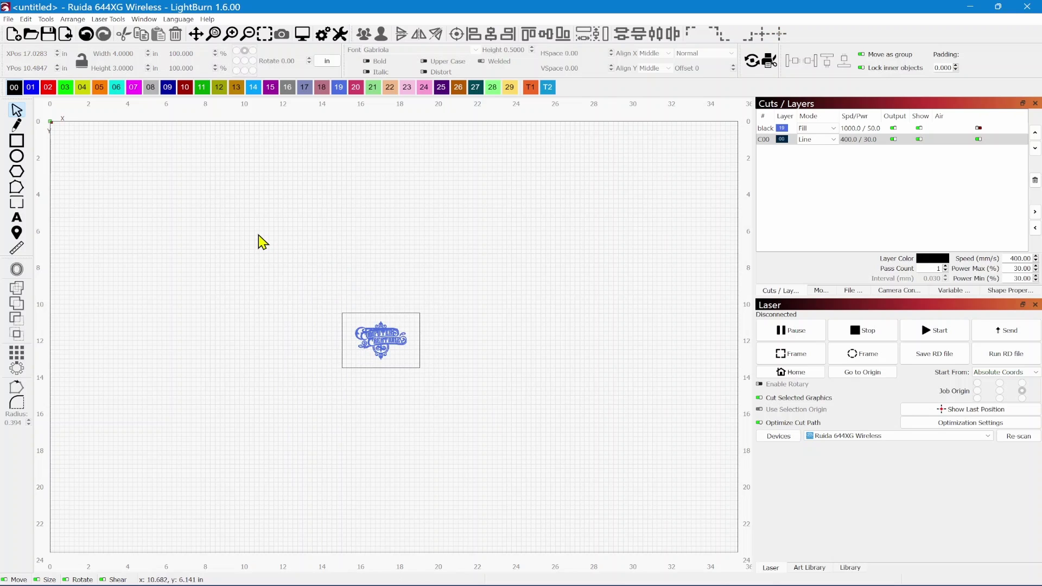
- Check the frame's corner with the Laser Position tool while zoomed in, then return to selecting
left_click(17, 234)
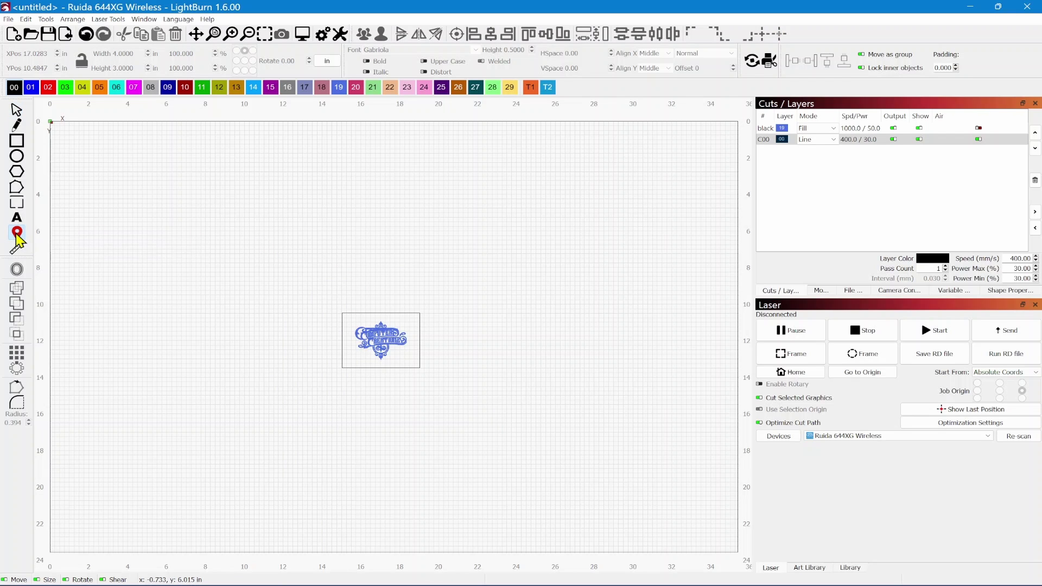
scroll(331, 315, "up", 3)
scroll(331, 316, "up", 4)
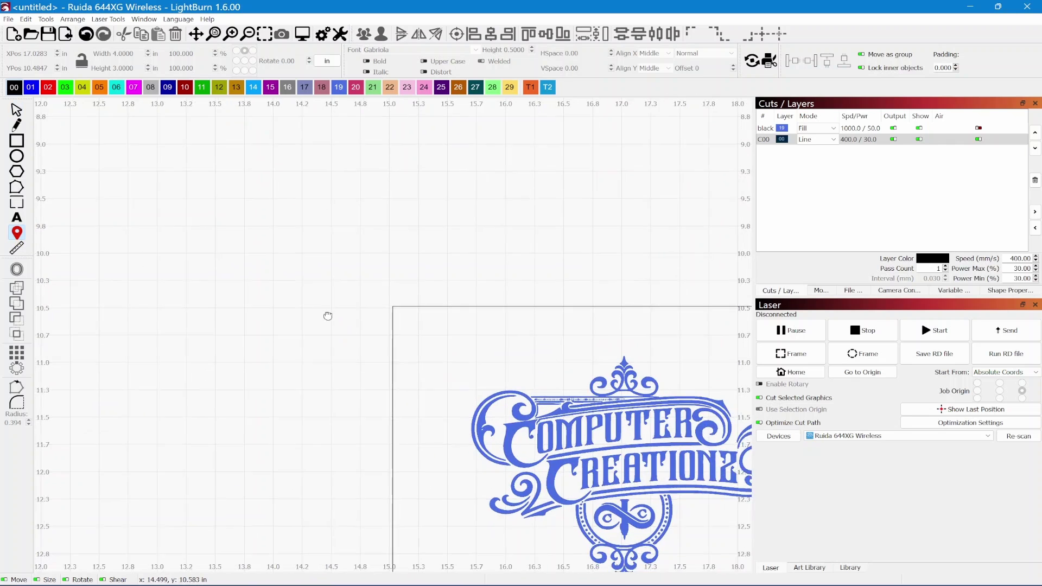
scroll(141, 209, "down", 1)
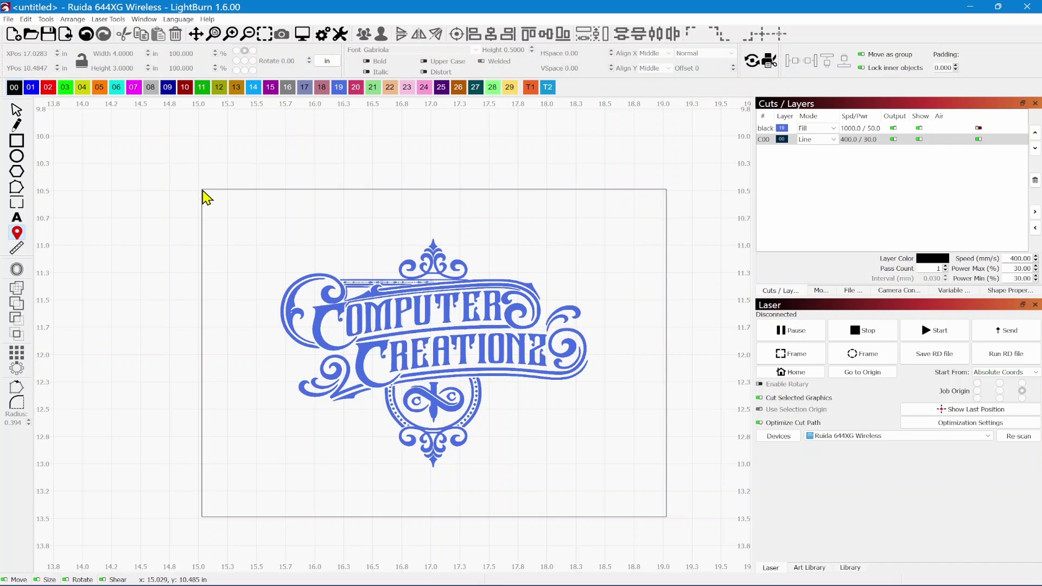
scroll(205, 196, "up", 6)
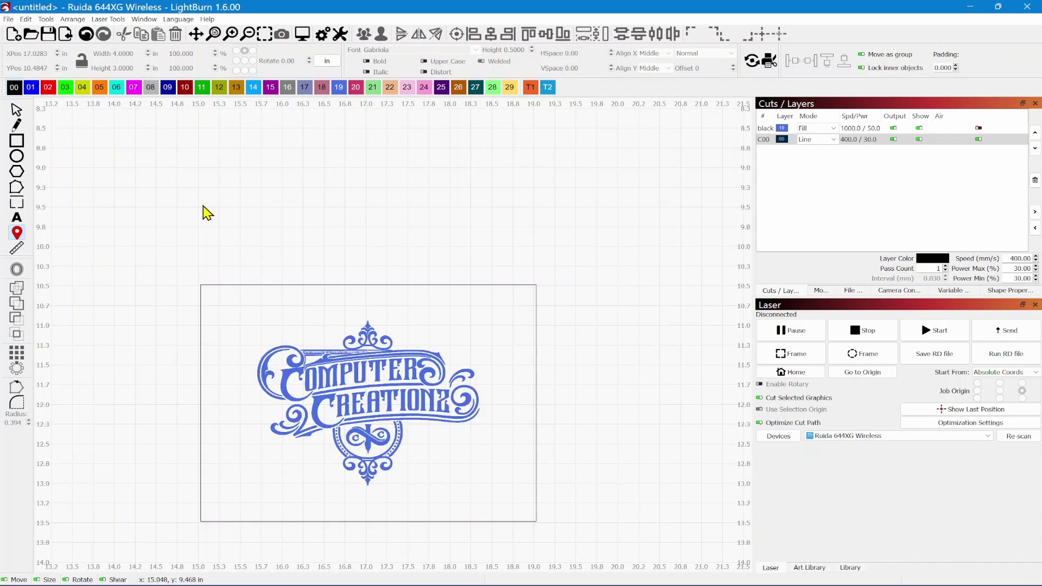
key("Escape")
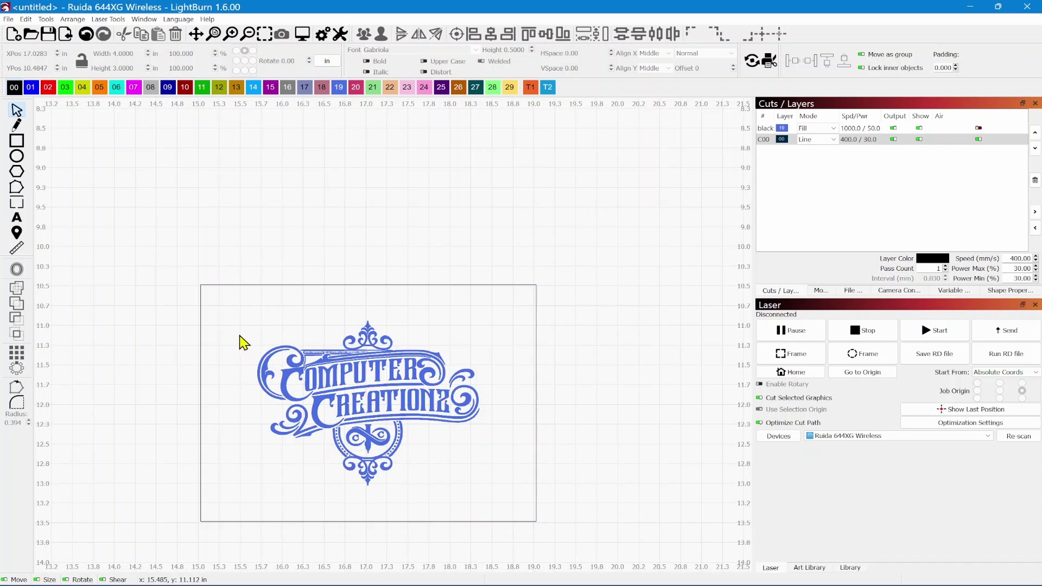
scroll(239, 334, "down", 5)
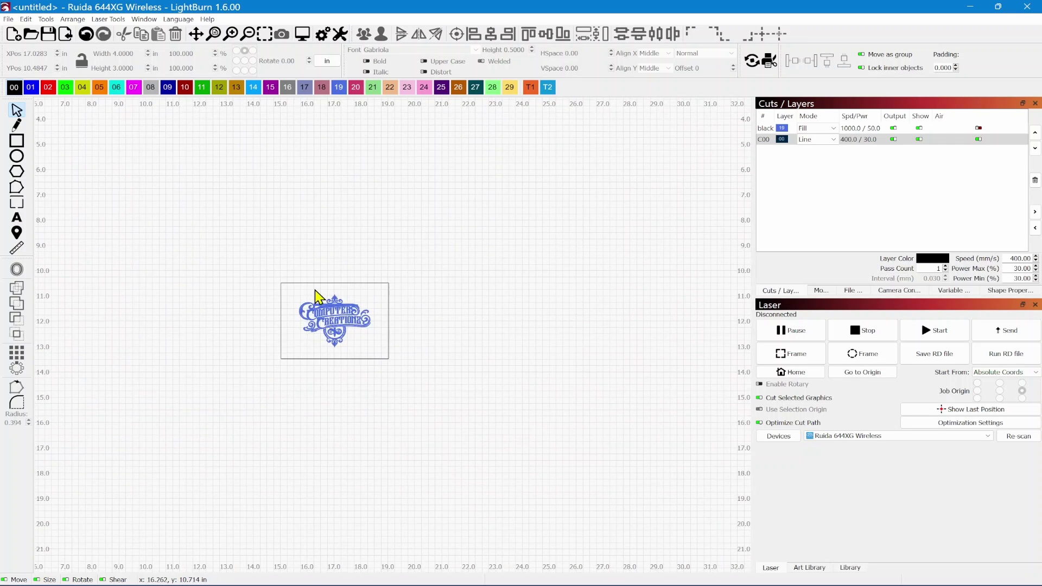
scroll(318, 297, "down", 1)
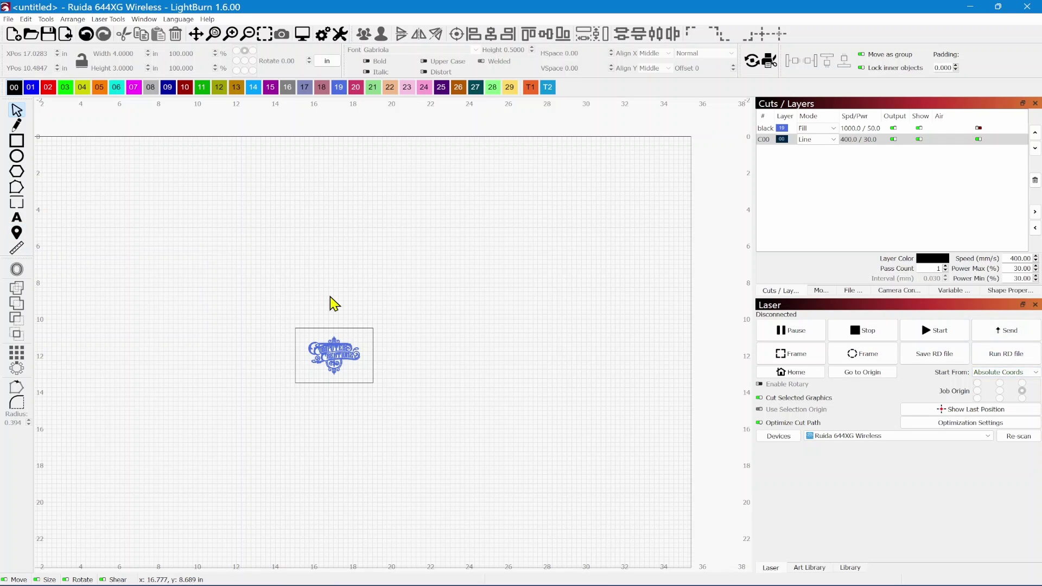
scroll(332, 302, "up", 1)
scroll(353, 288, "down", 2)
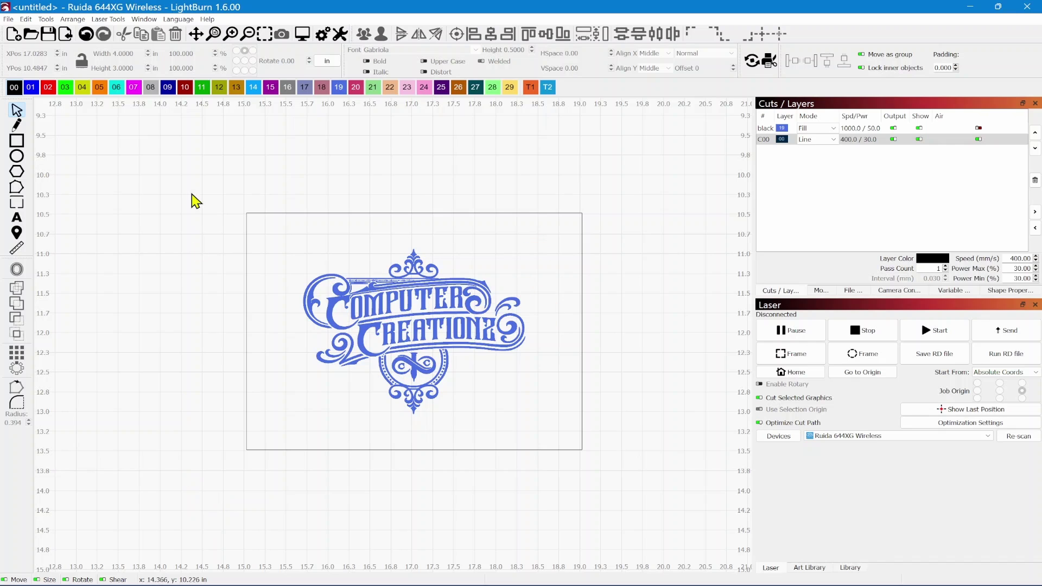
- Select the framed logo and rotate it in 90° and 45° steps, ending a quarter turn at 3 × 4 in
left_click_drag(201, 168, 670, 508)
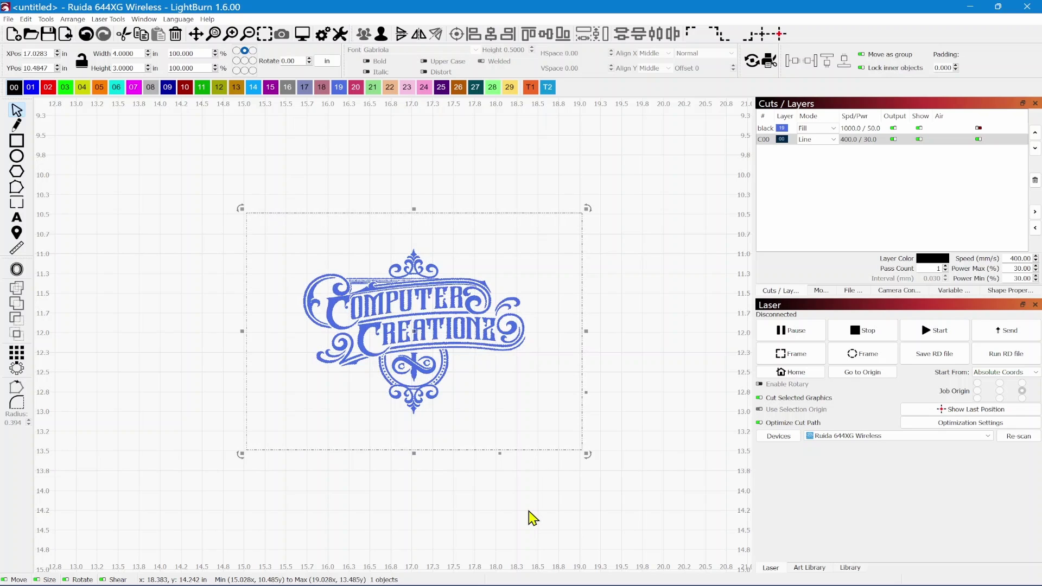
key("ctrl+period")
key("ctrl+period")
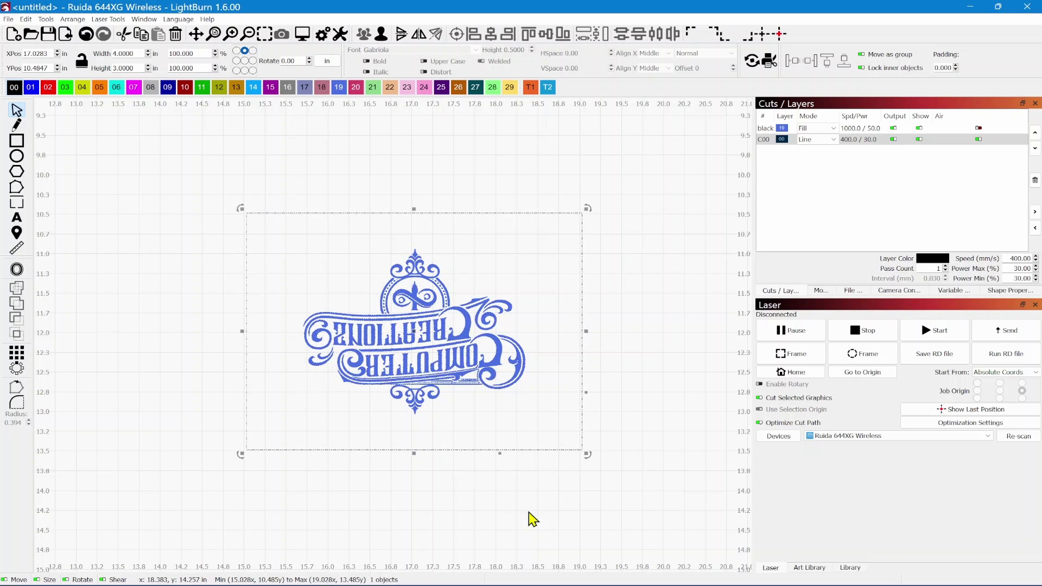
key("Return")
key("Return")
key("Return")
key("Return")
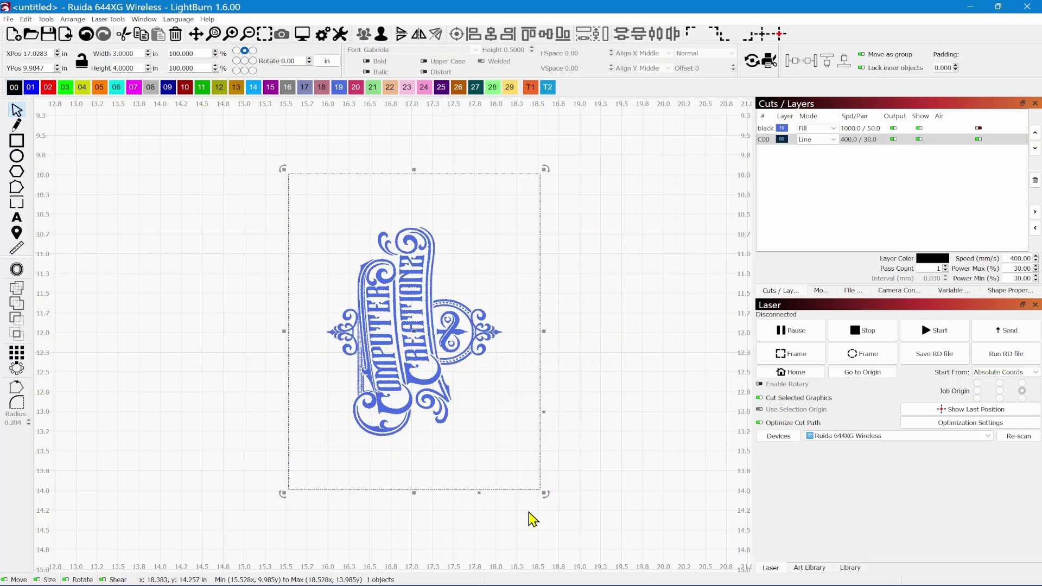
key("Return")
key("Return")
key("Return")
key("Return")
key("Return")
key("Return")
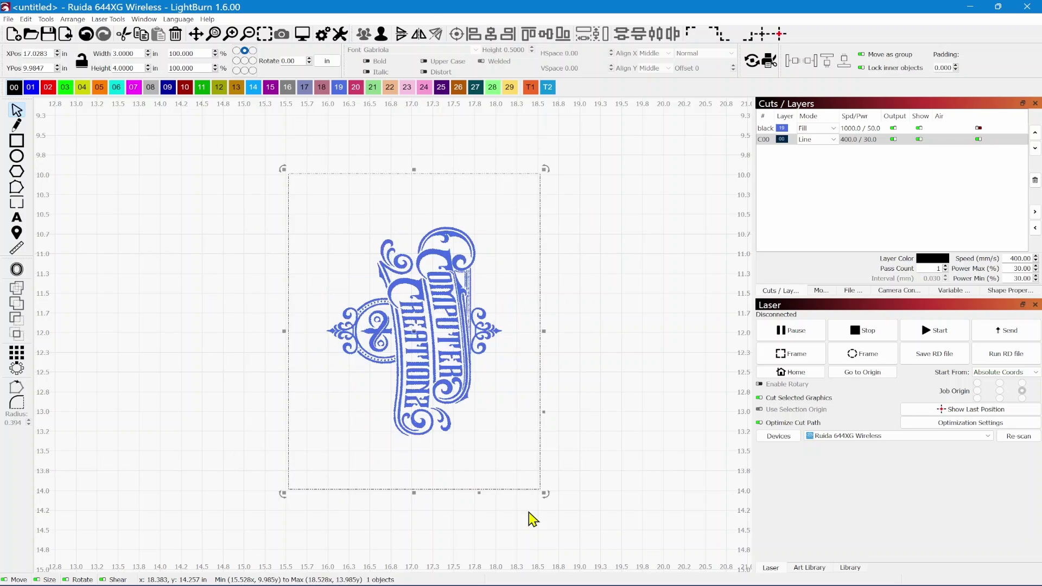
key("Return")
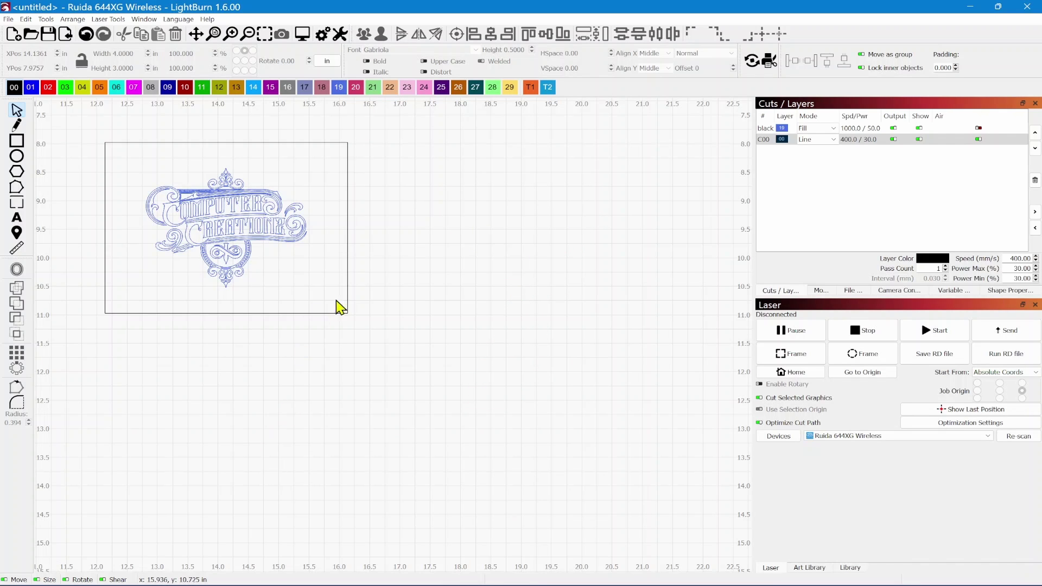
- Copy the framed logo to the right and line the copy up beside the original
left_click(347, 270)
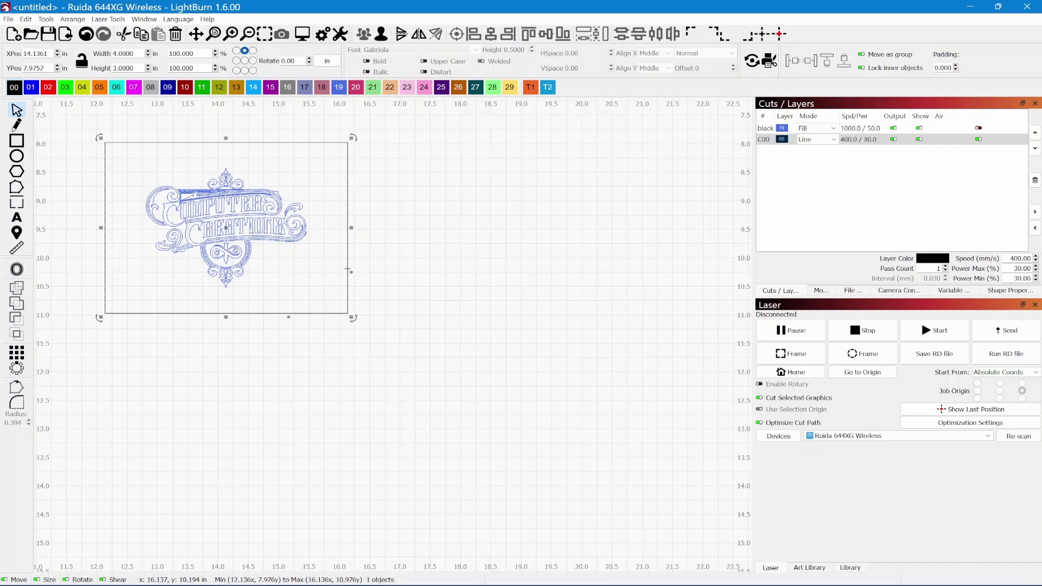
right_click(348, 270)
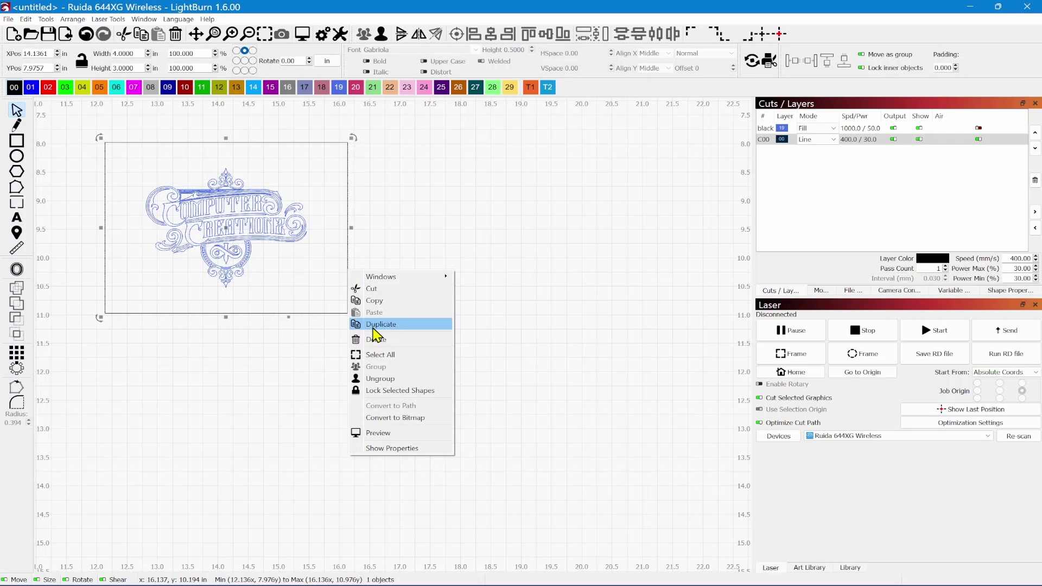
left_click(226, 389)
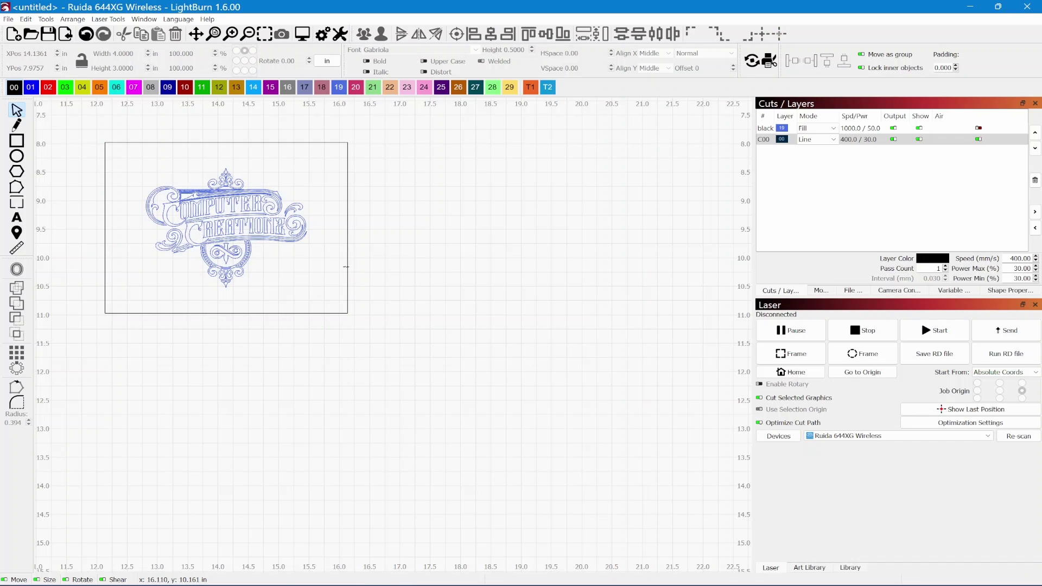
left_click(348, 268)
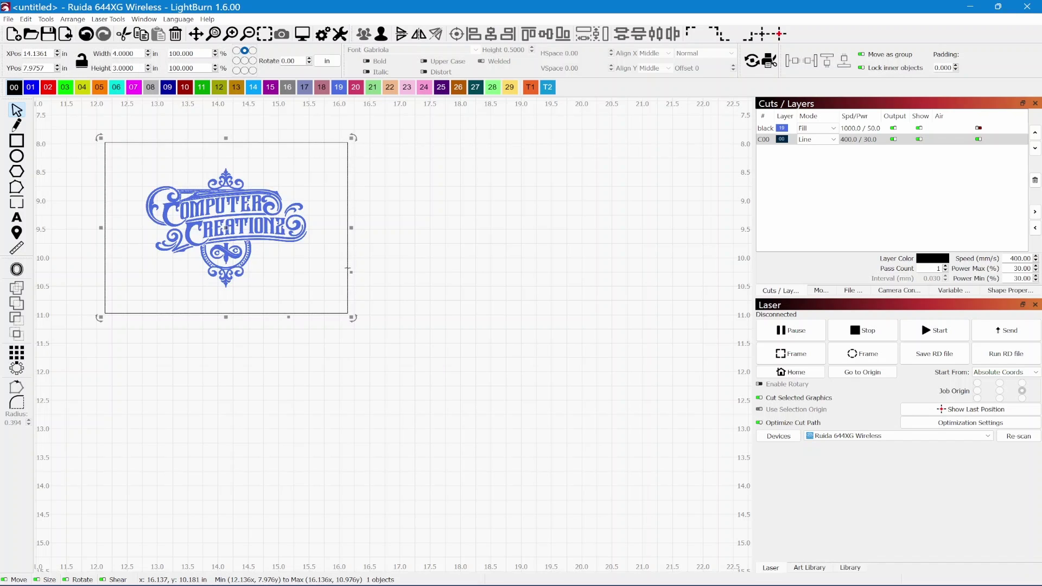
left_click_drag(348, 268, 552, 268)
left_click_drag(429, 228, 476, 228)
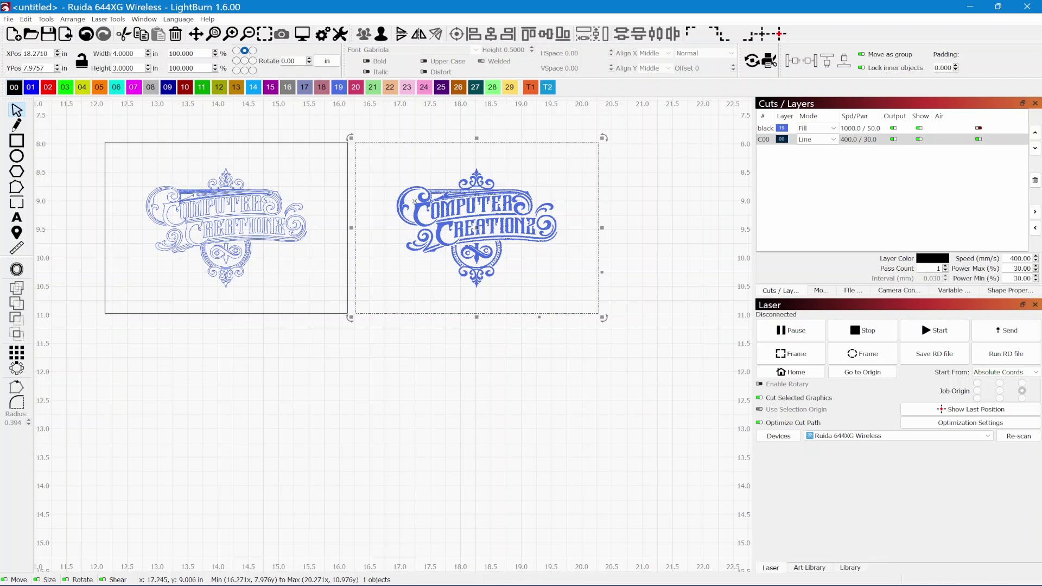
- Select both logos and their frames, then copy and paste the row to duplicate it below
left_click_drag(663, 155, 180, 337)
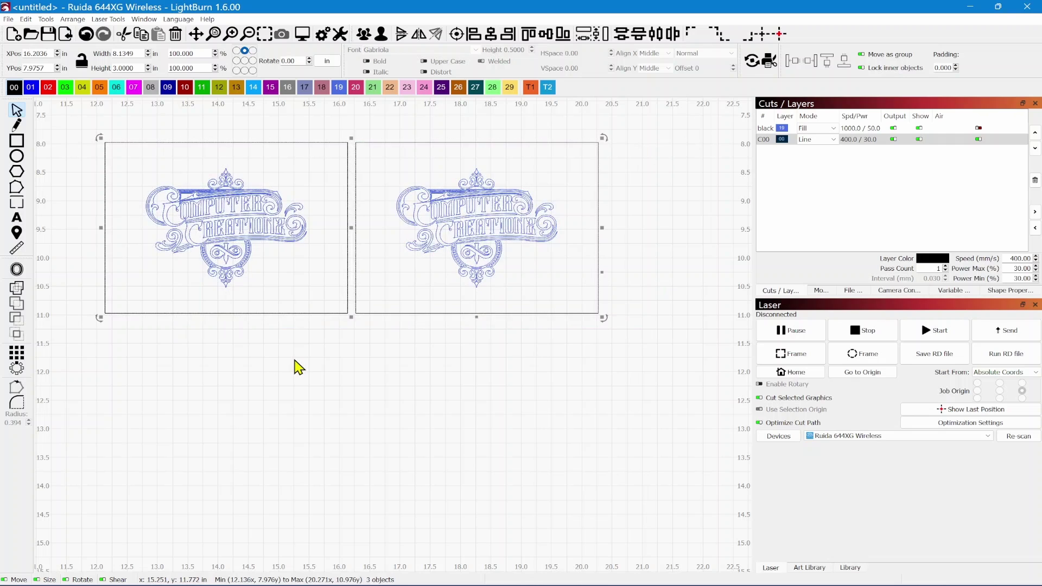
key("ctrl+c")
key("ctrl+v")
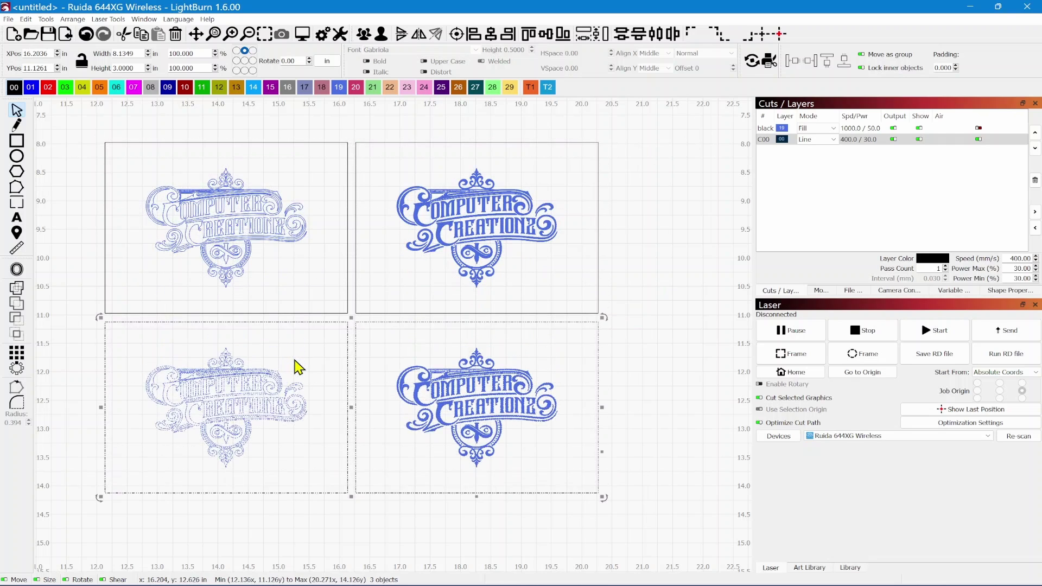